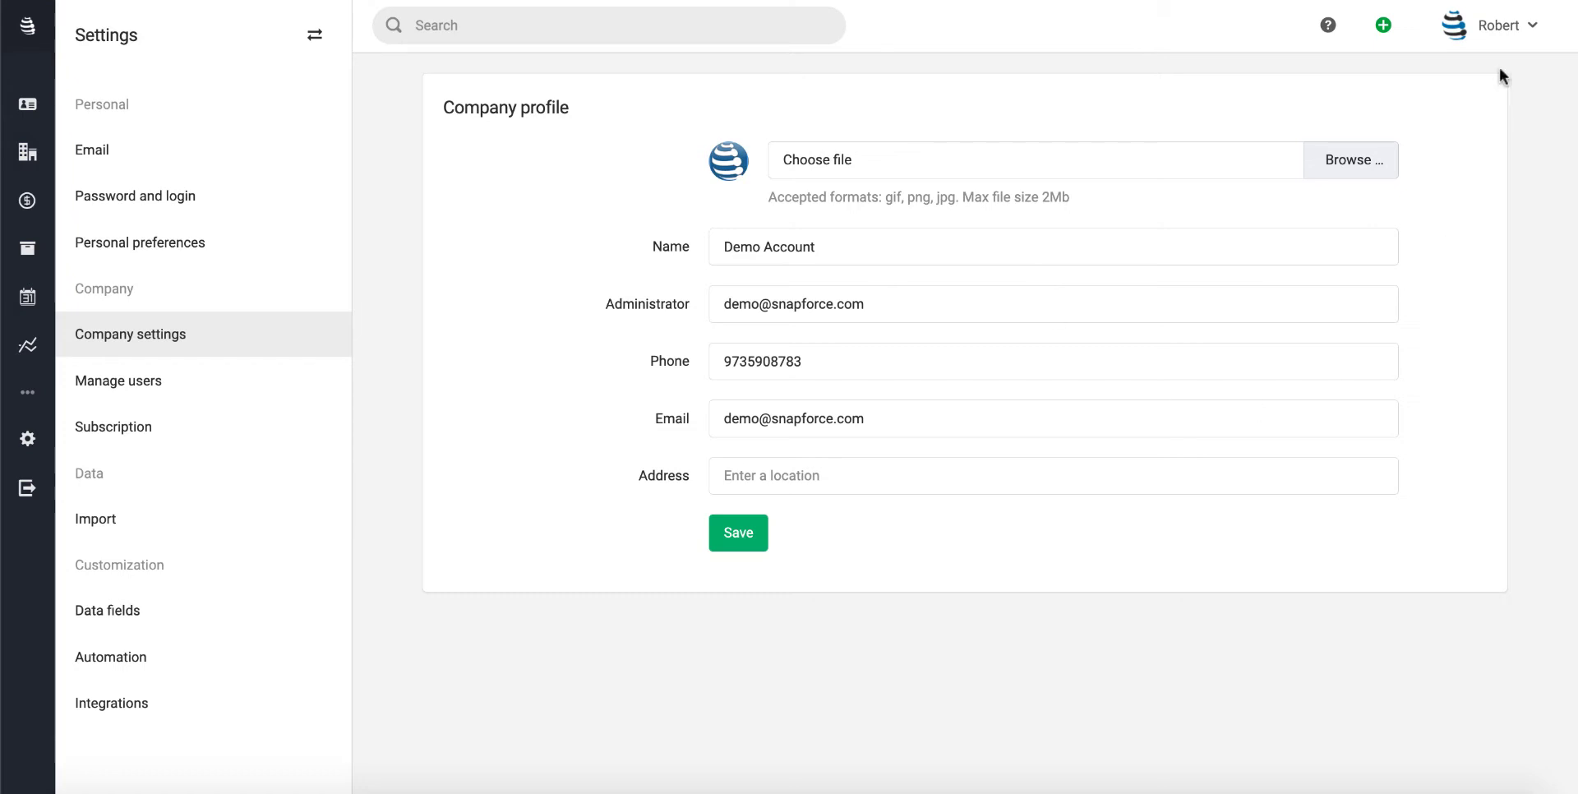
Go to the account settings and show the data fields for customization
click(1491, 30)
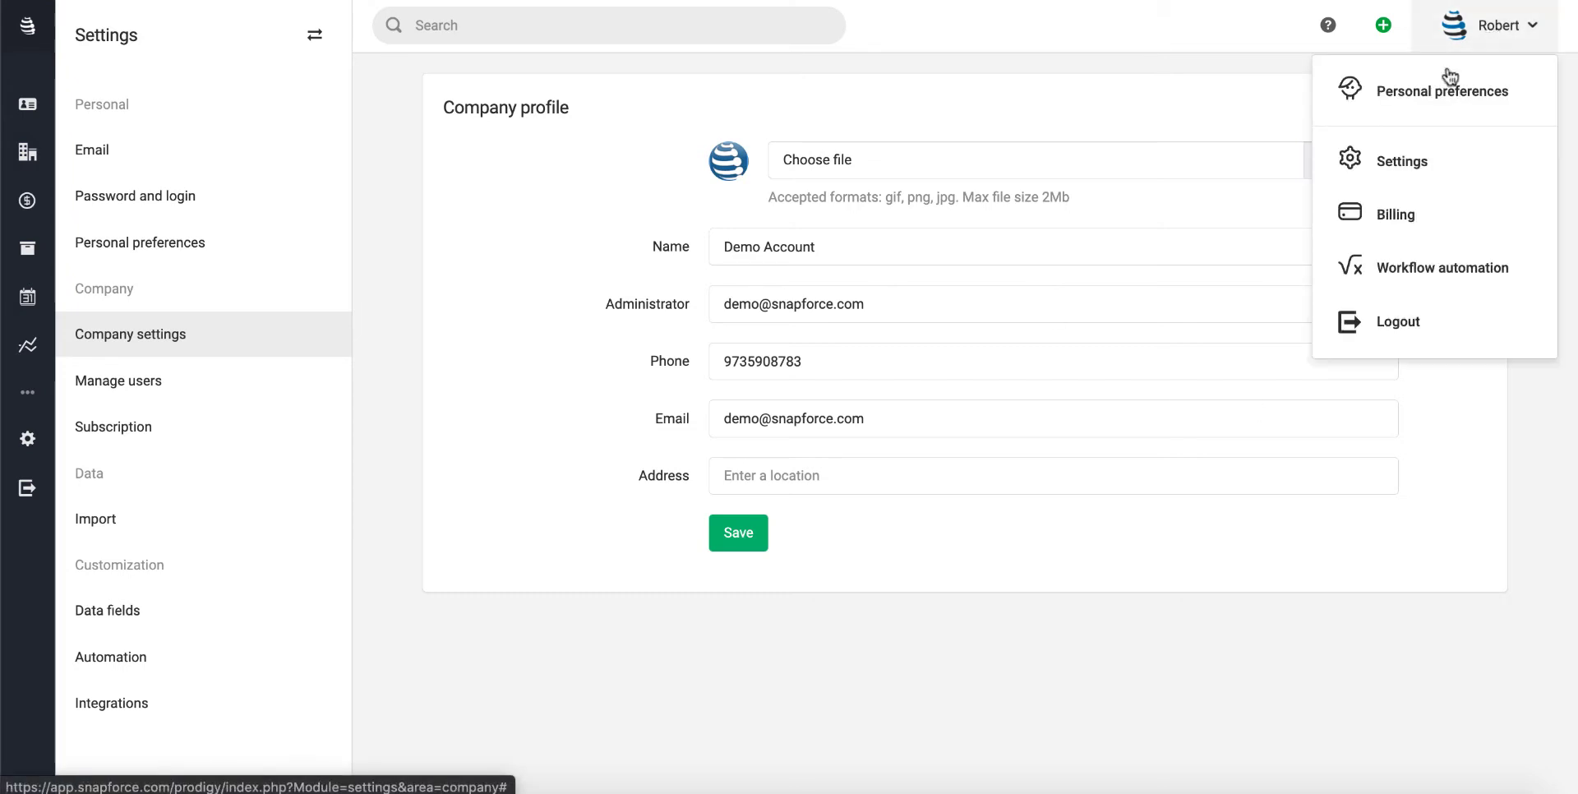
click(1407, 146)
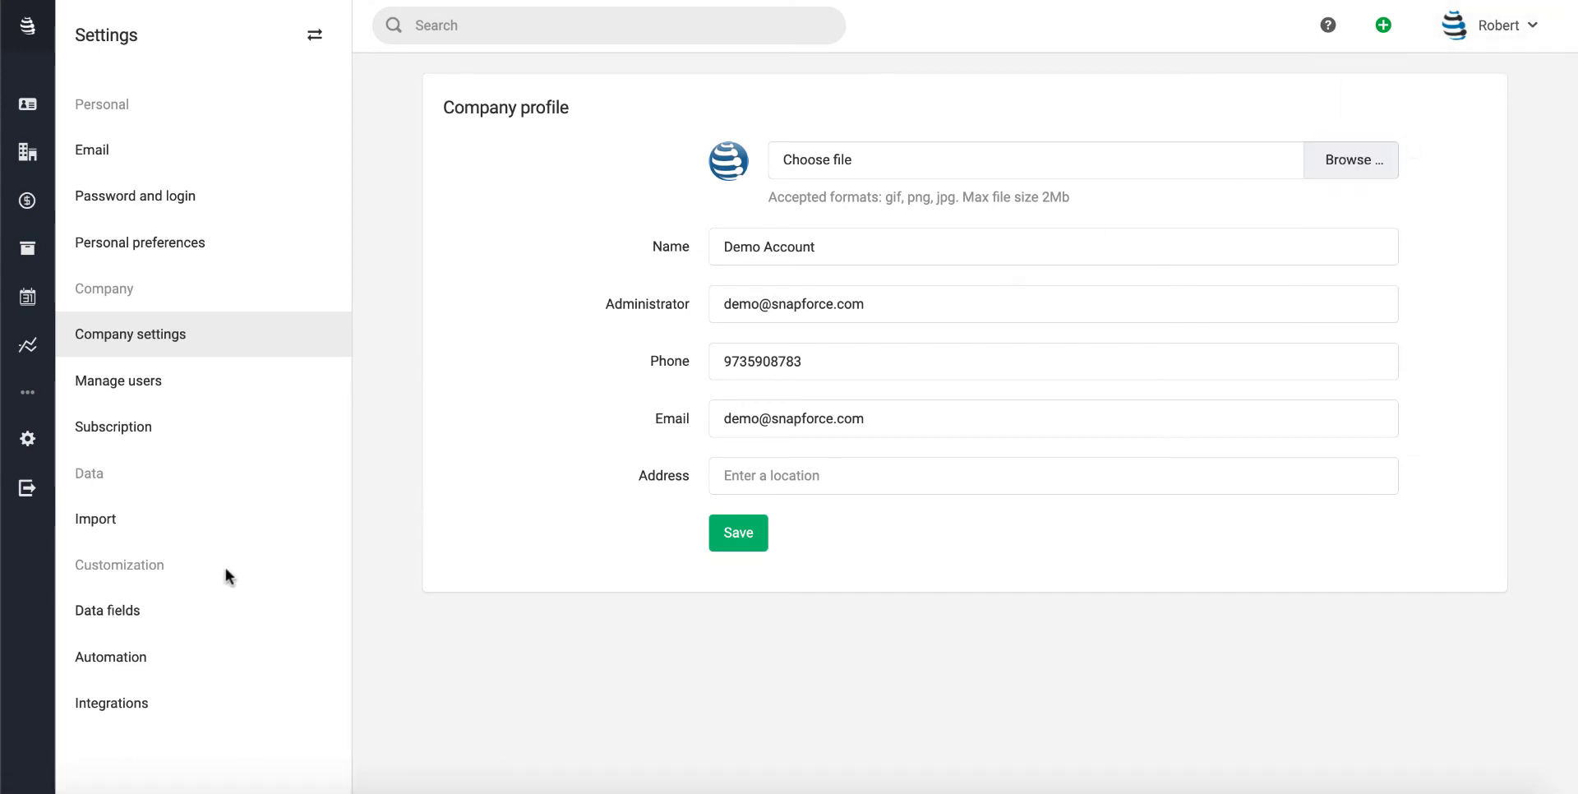
click(104, 616)
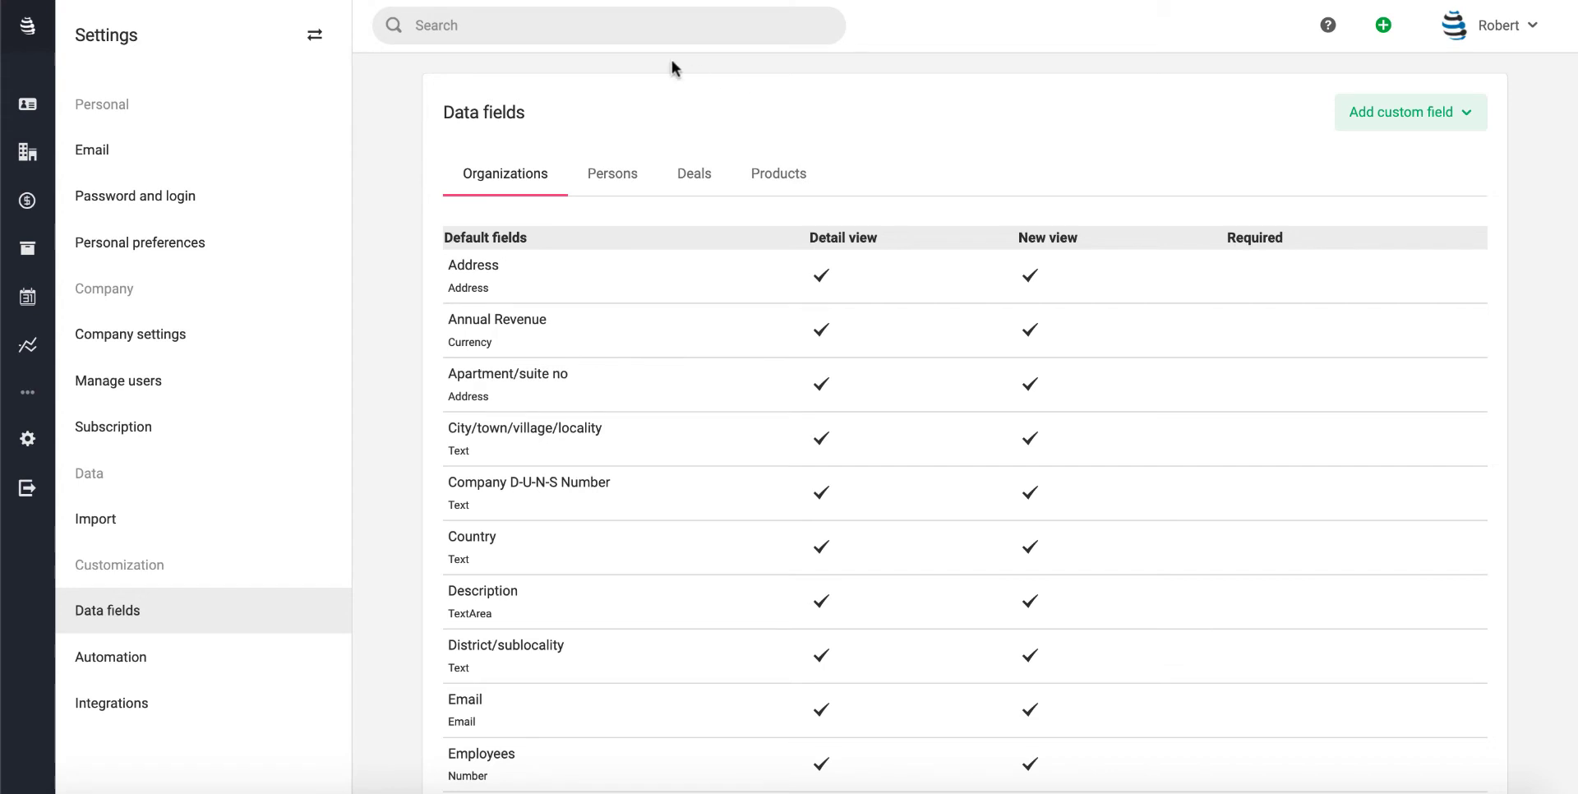
Open the second recently viewed record, a deal, and move the Amount field above Organization in its Deal Detail section
click(577, 29)
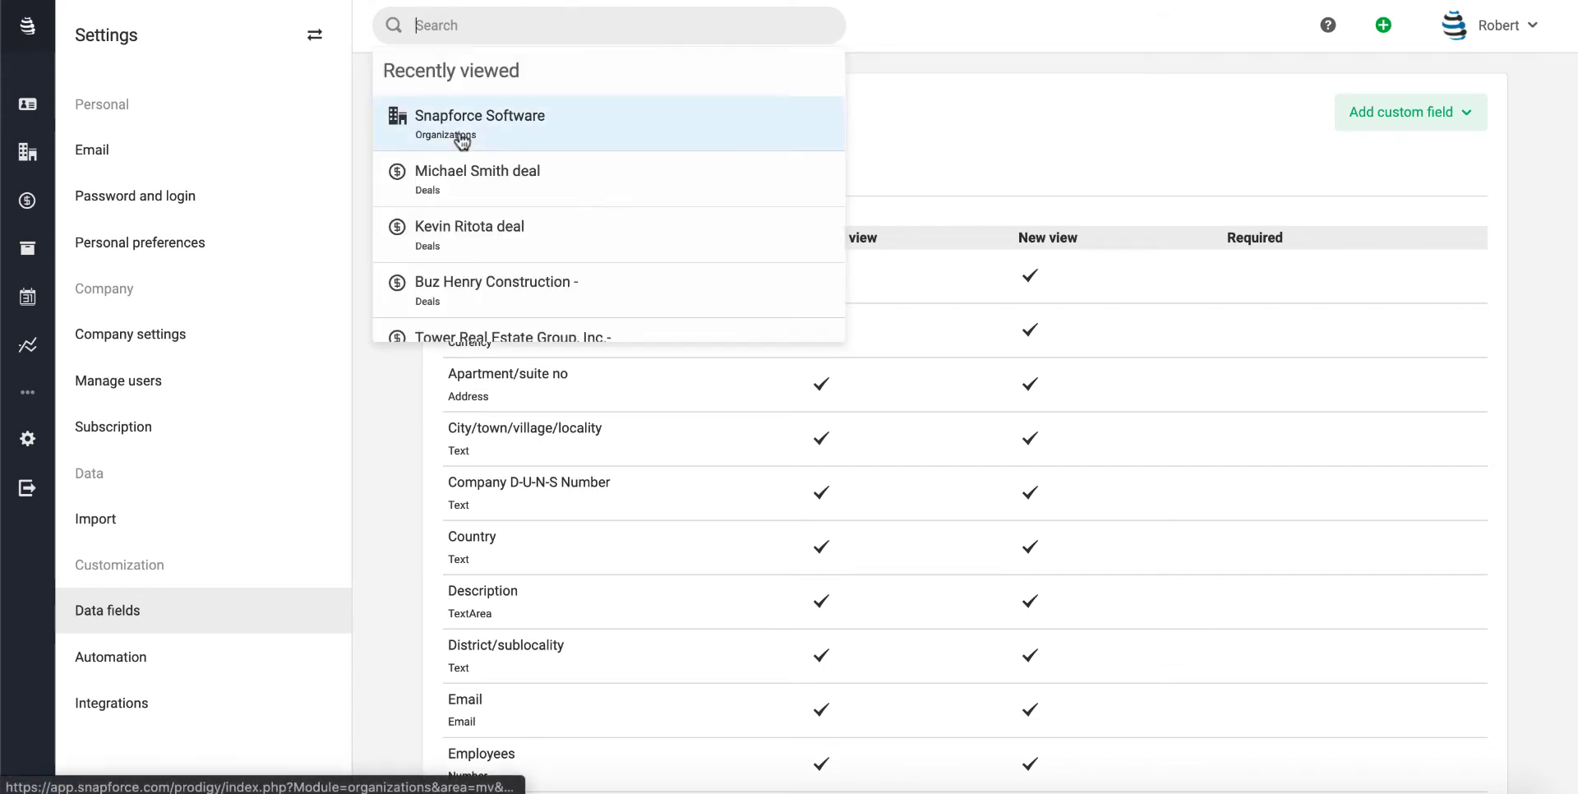
click(459, 192)
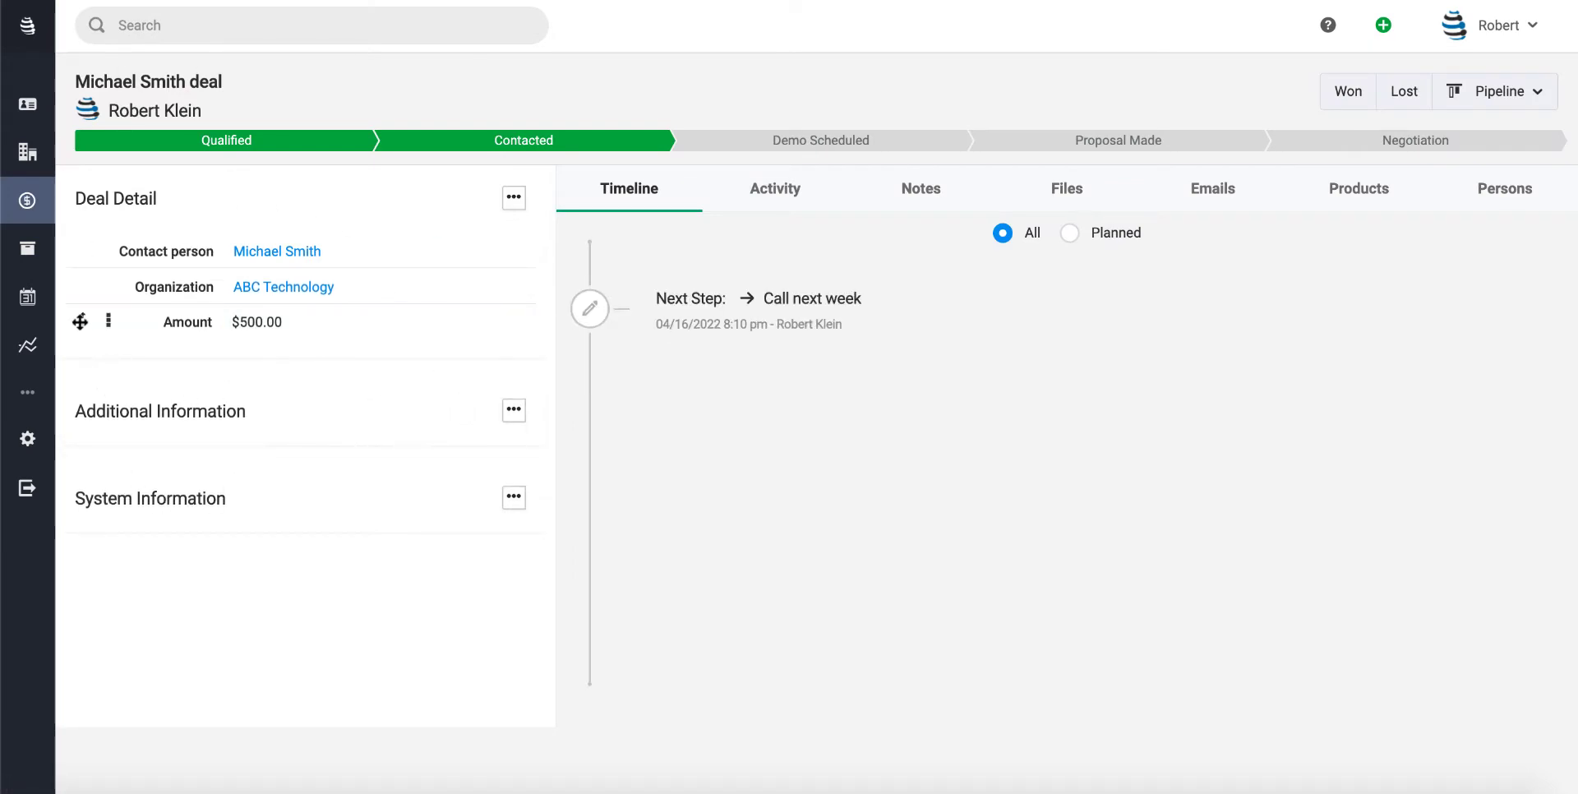
drag(79, 322, 80, 286)
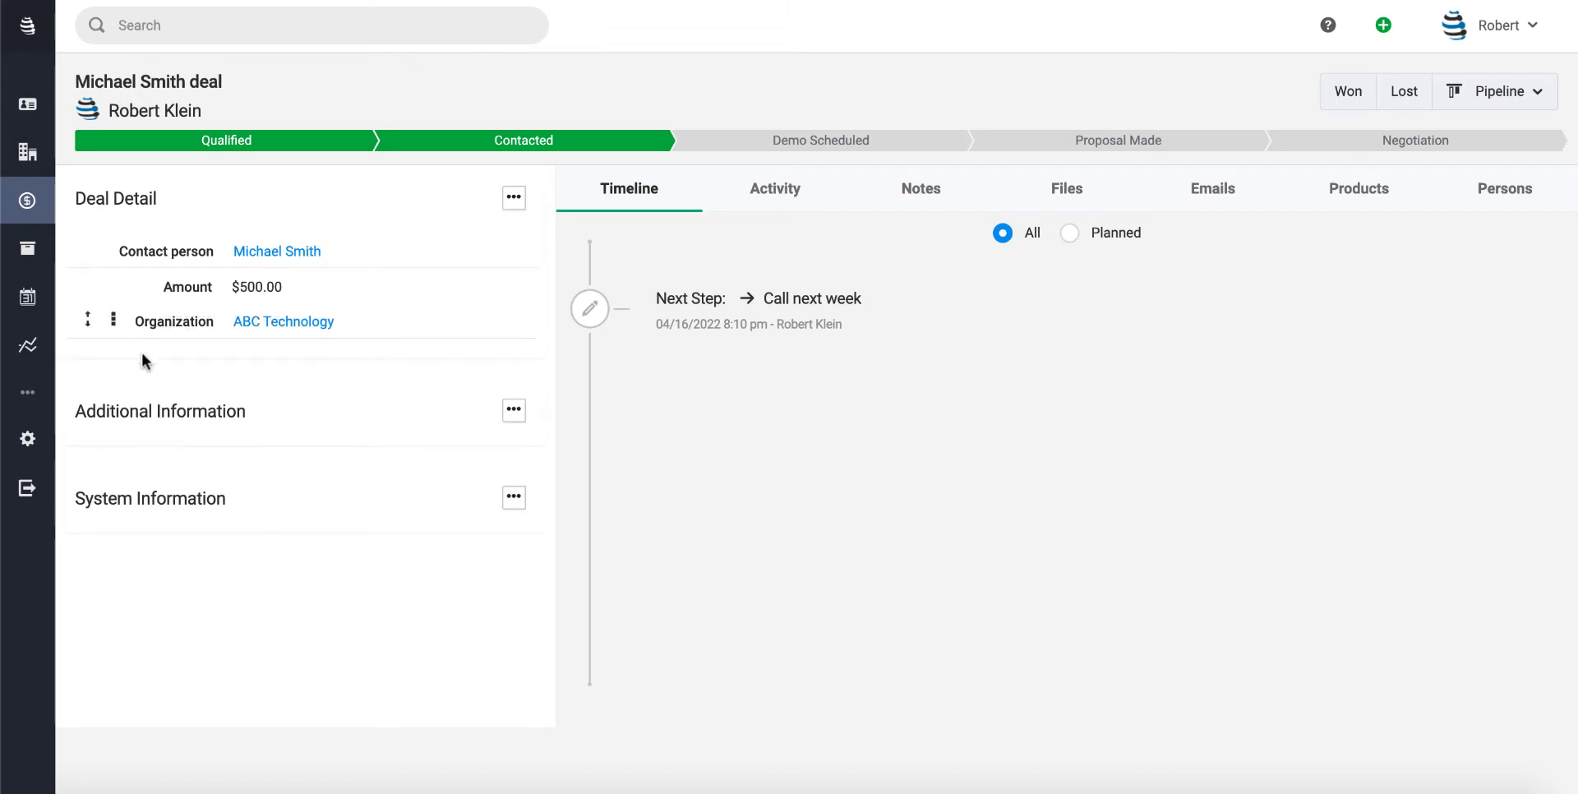
View the available options for the Deal Detail section and dismiss them
click(514, 197)
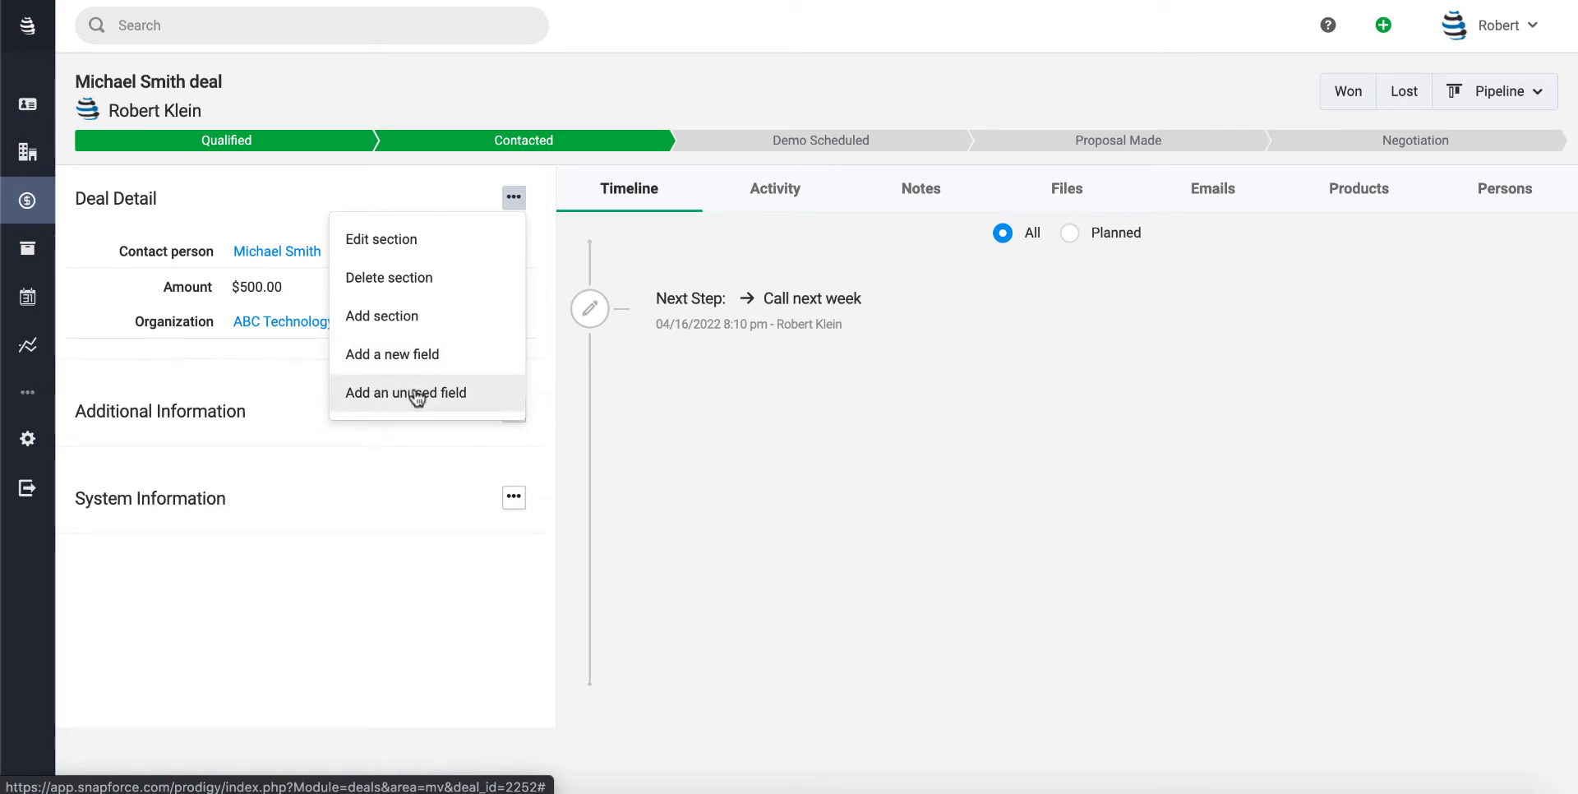
click(173, 352)
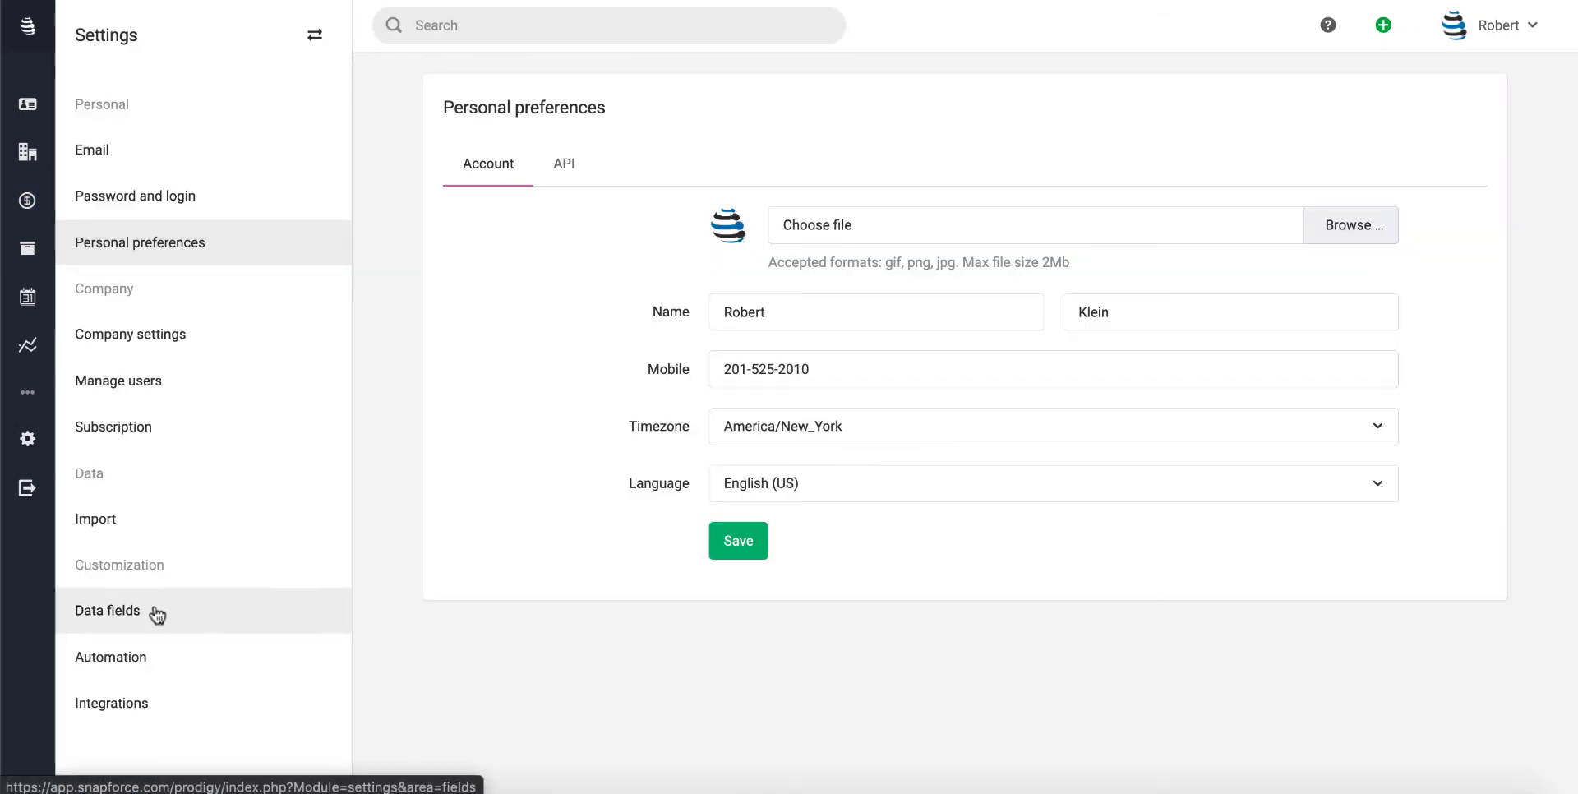
Show the deal fields in the data fields settings and examine the custom and default groups and the Date of birth field's actions
click(156, 615)
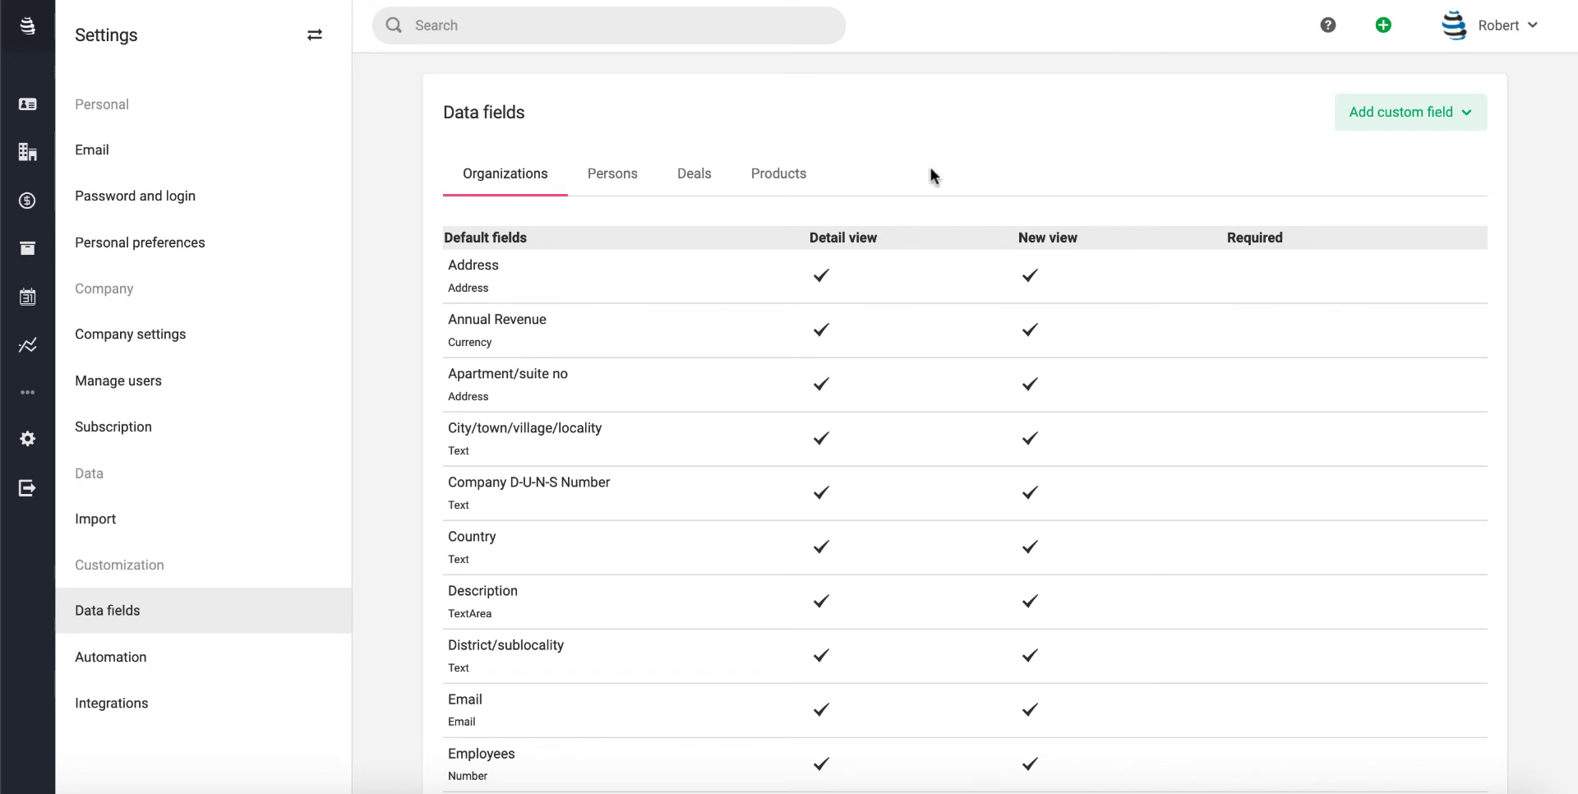
click(681, 183)
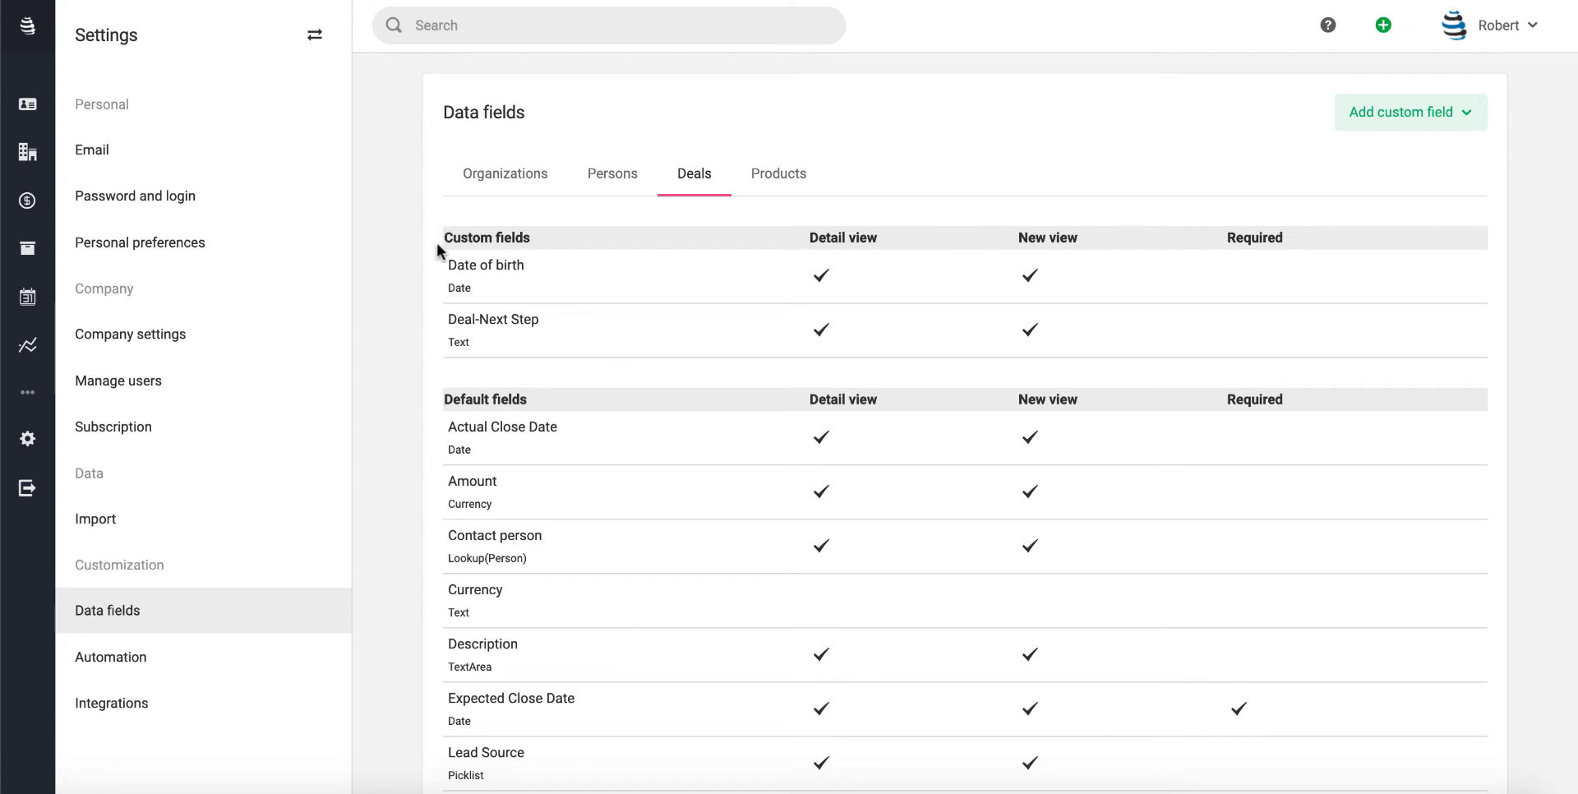
drag(436, 242, 531, 239)
click(534, 240)
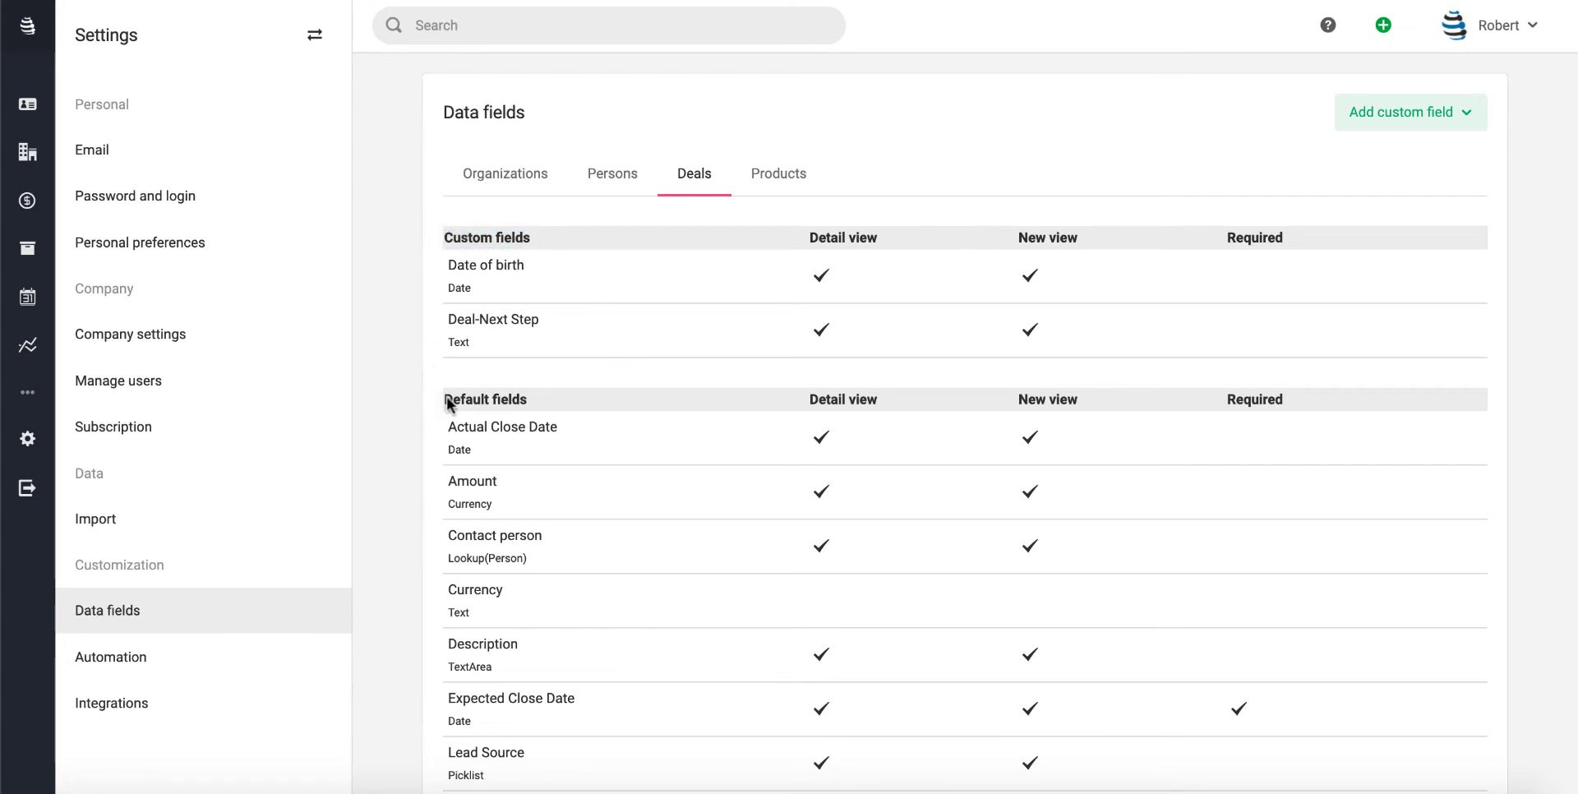
drag(443, 402, 535, 403)
click(534, 394)
click(1450, 283)
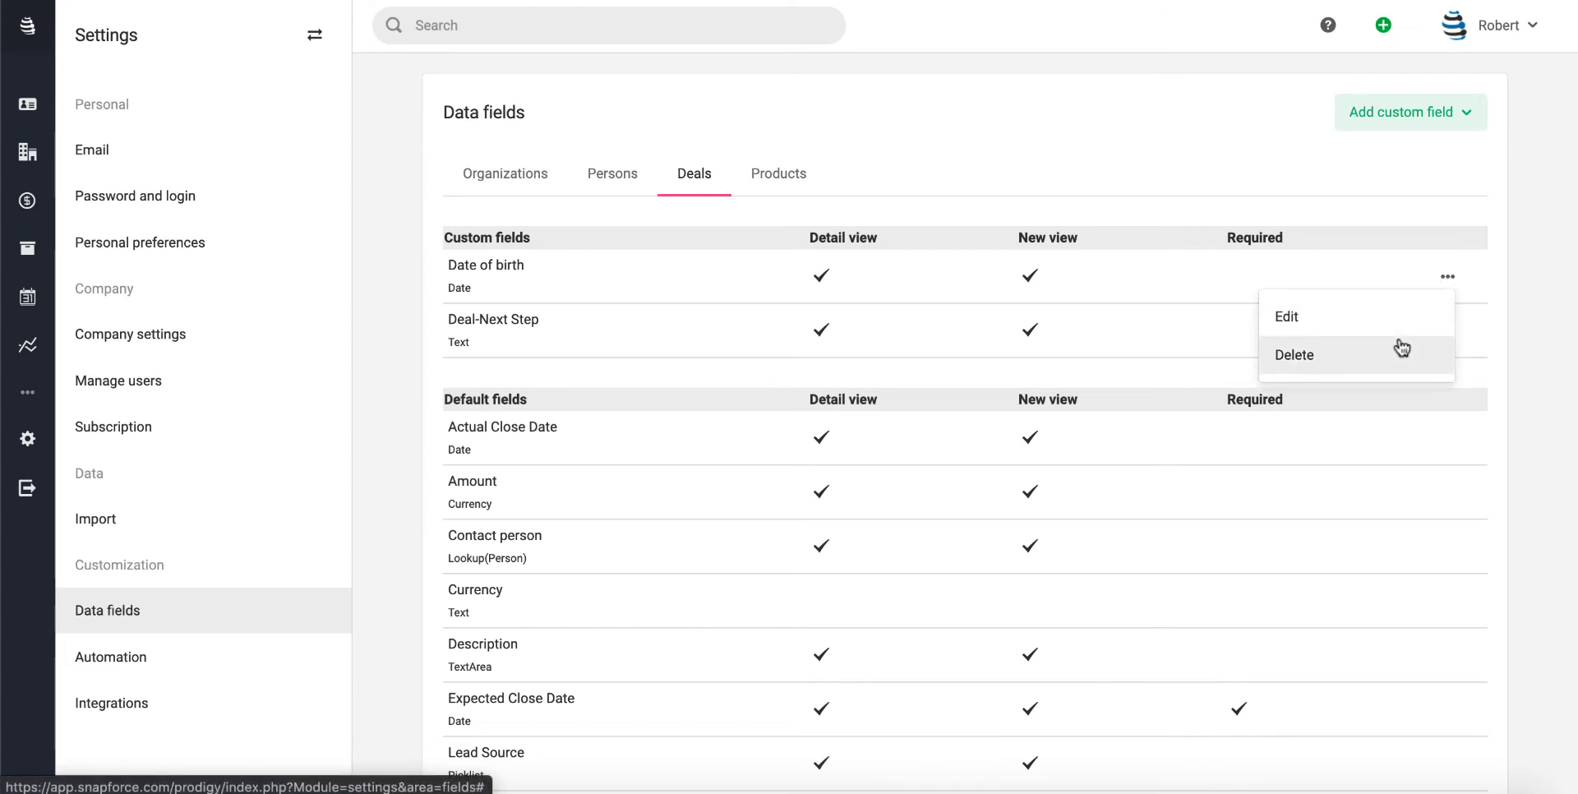
click(1452, 169)
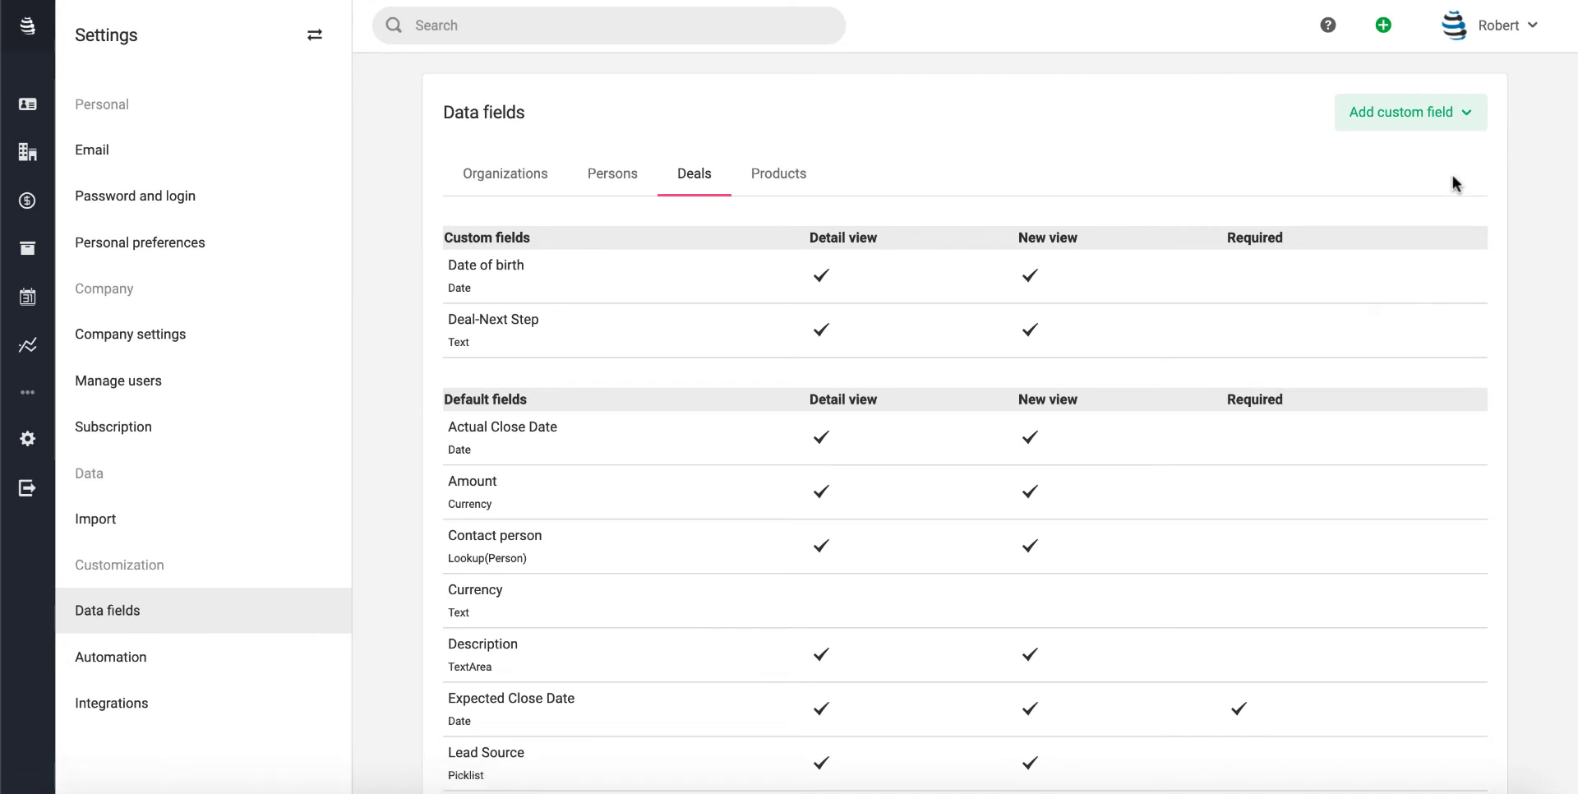
Begin a custom deal field named Date of birth, view the available field types, and discard it
click(1427, 113)
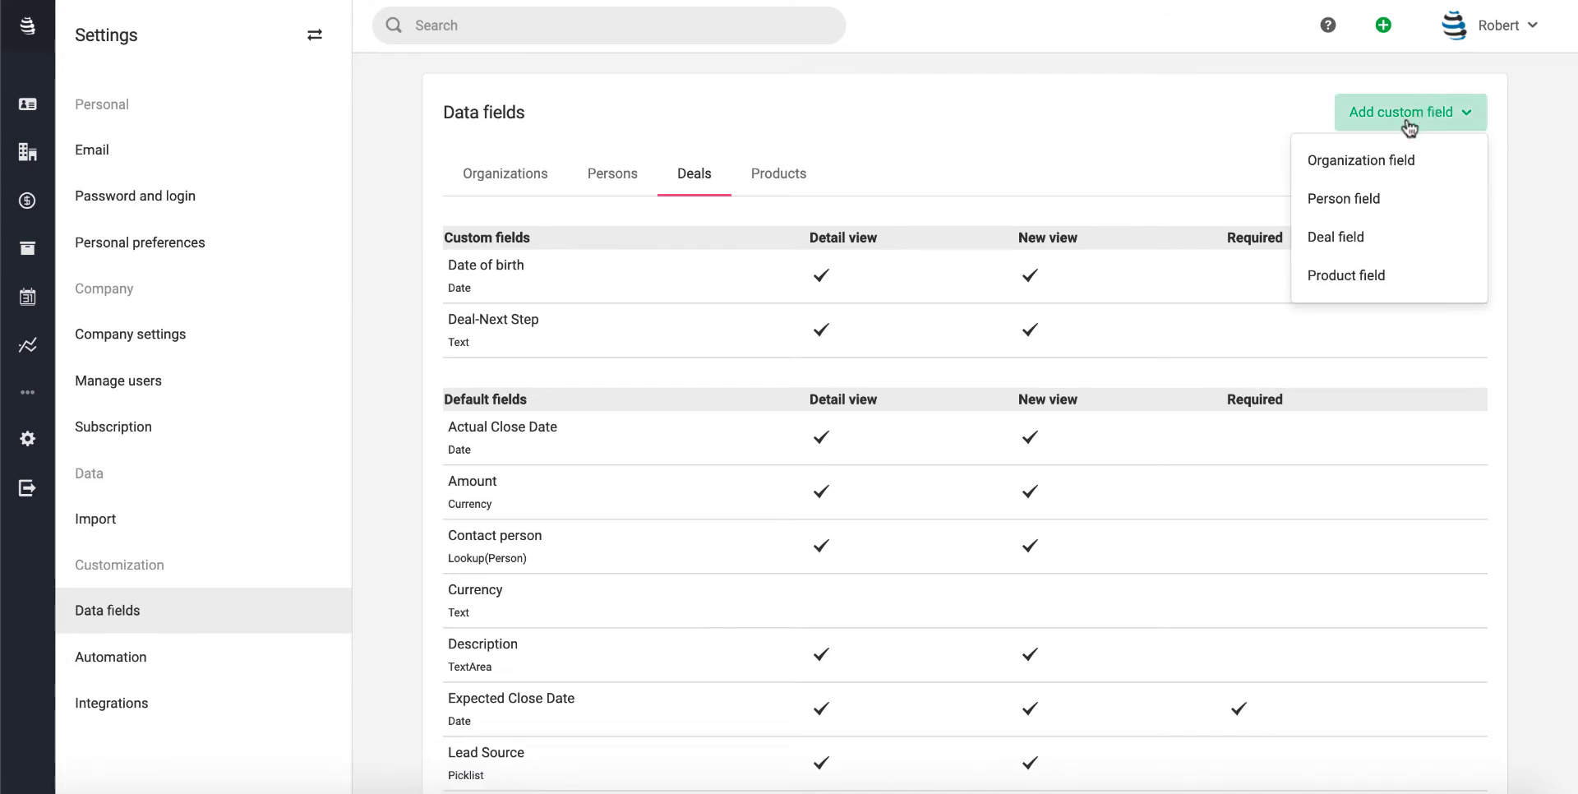
click(1344, 240)
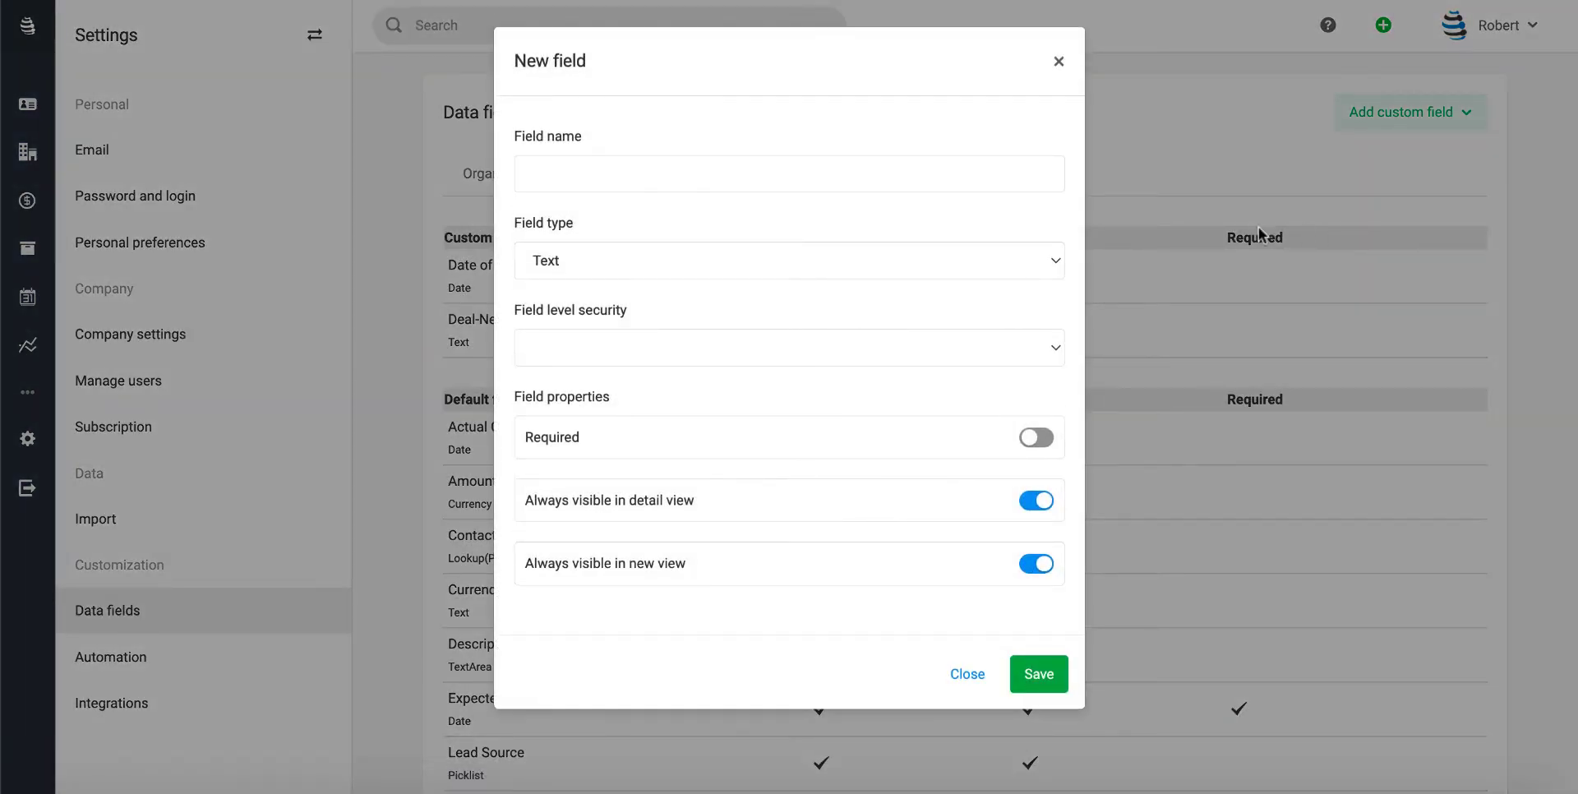
click(611, 168)
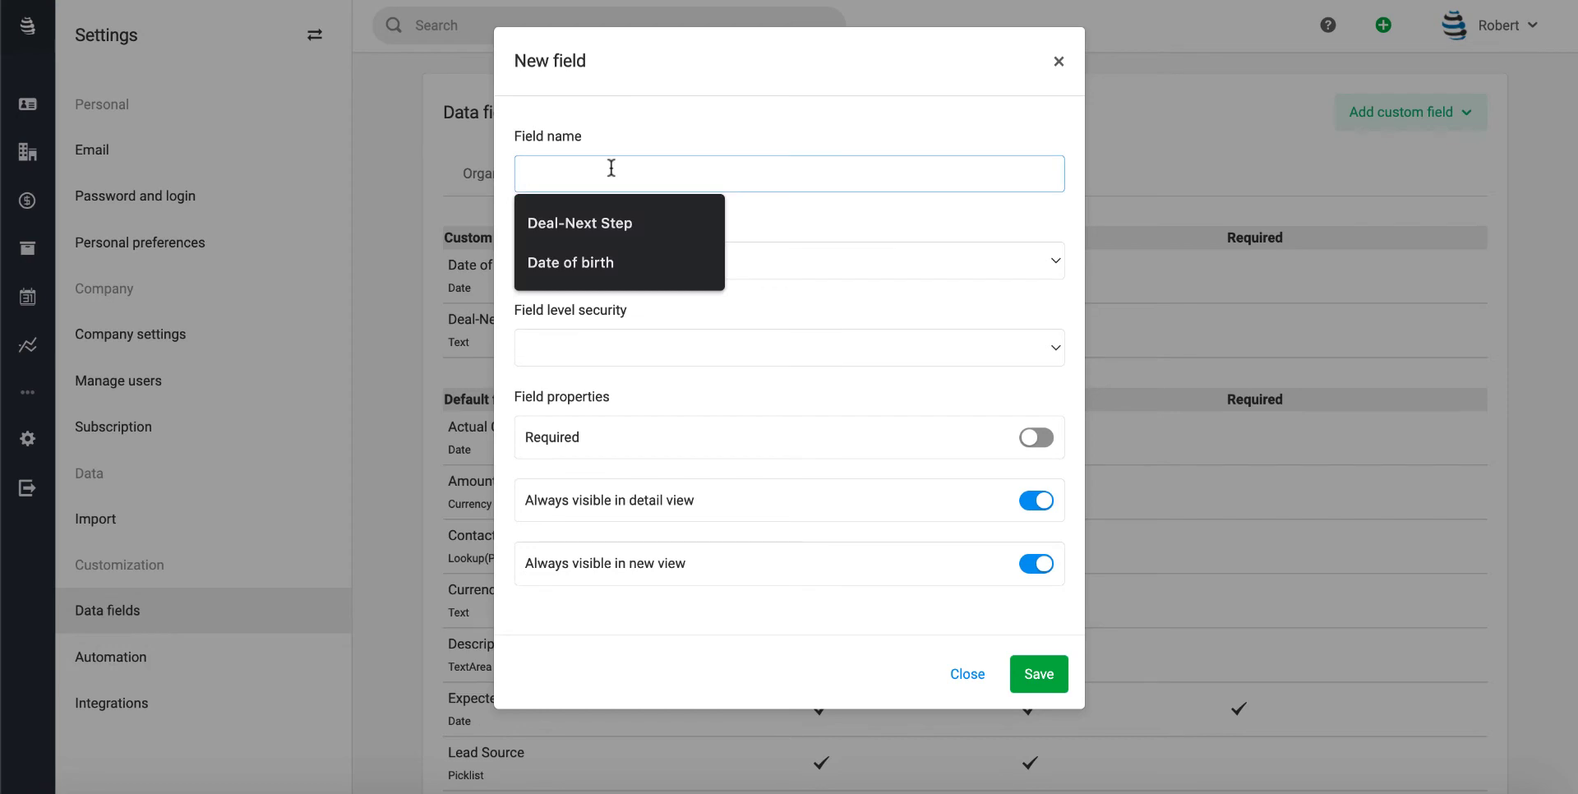
text(Date)
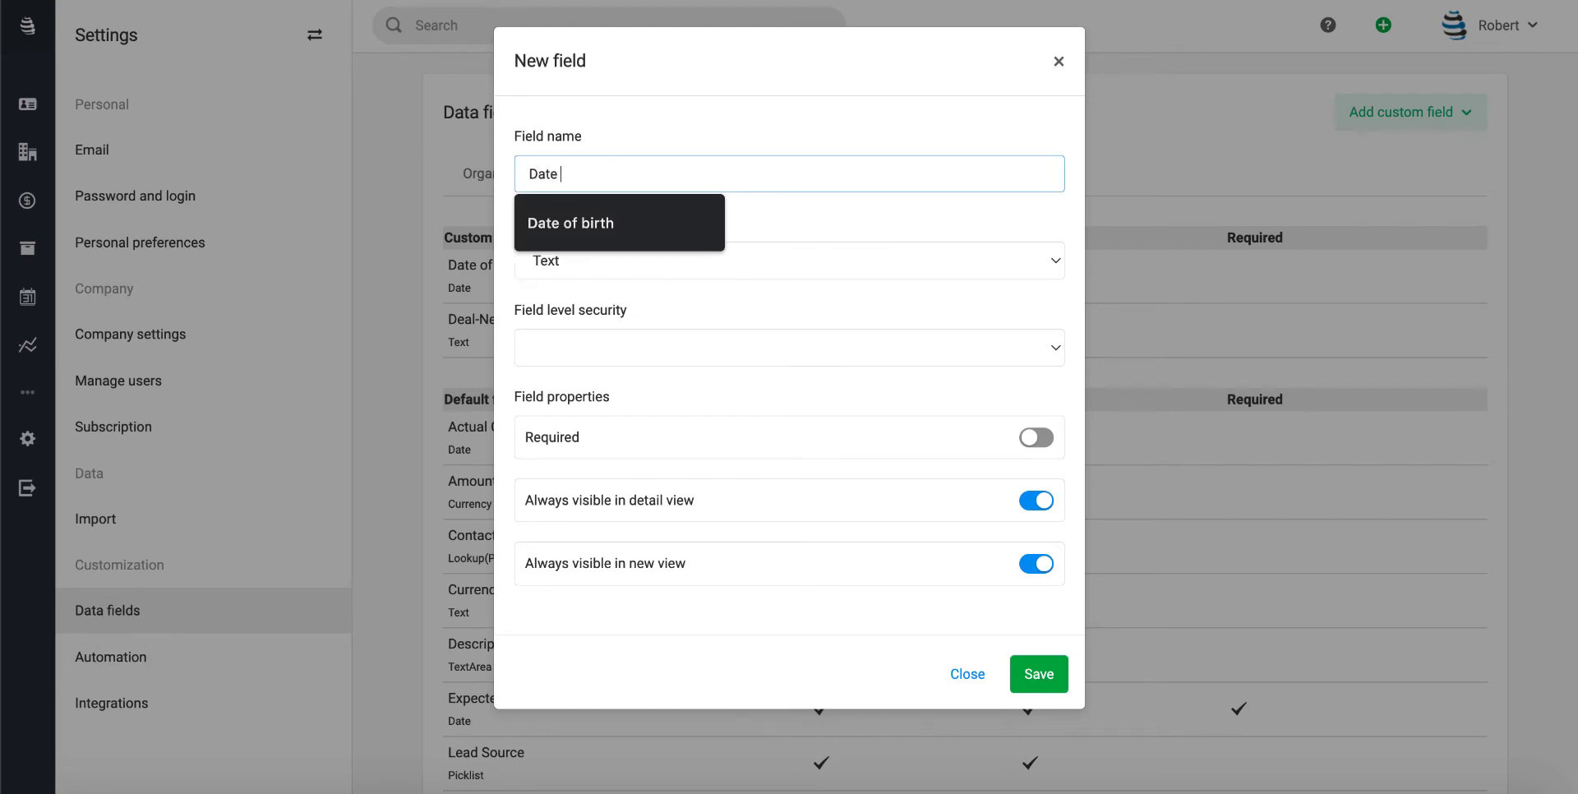
text( of birth)
click(560, 272)
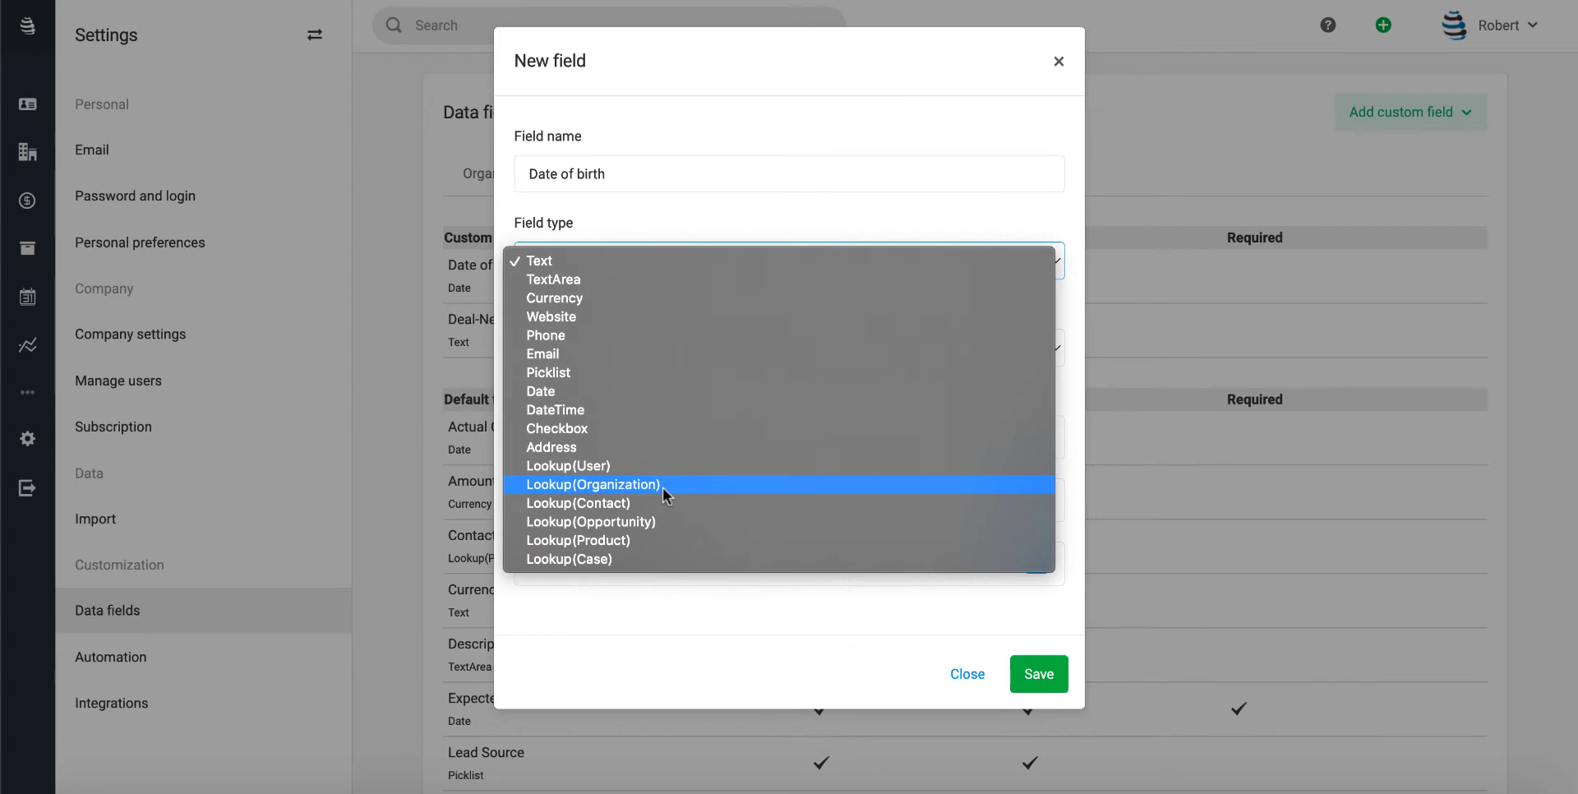
click(745, 60)
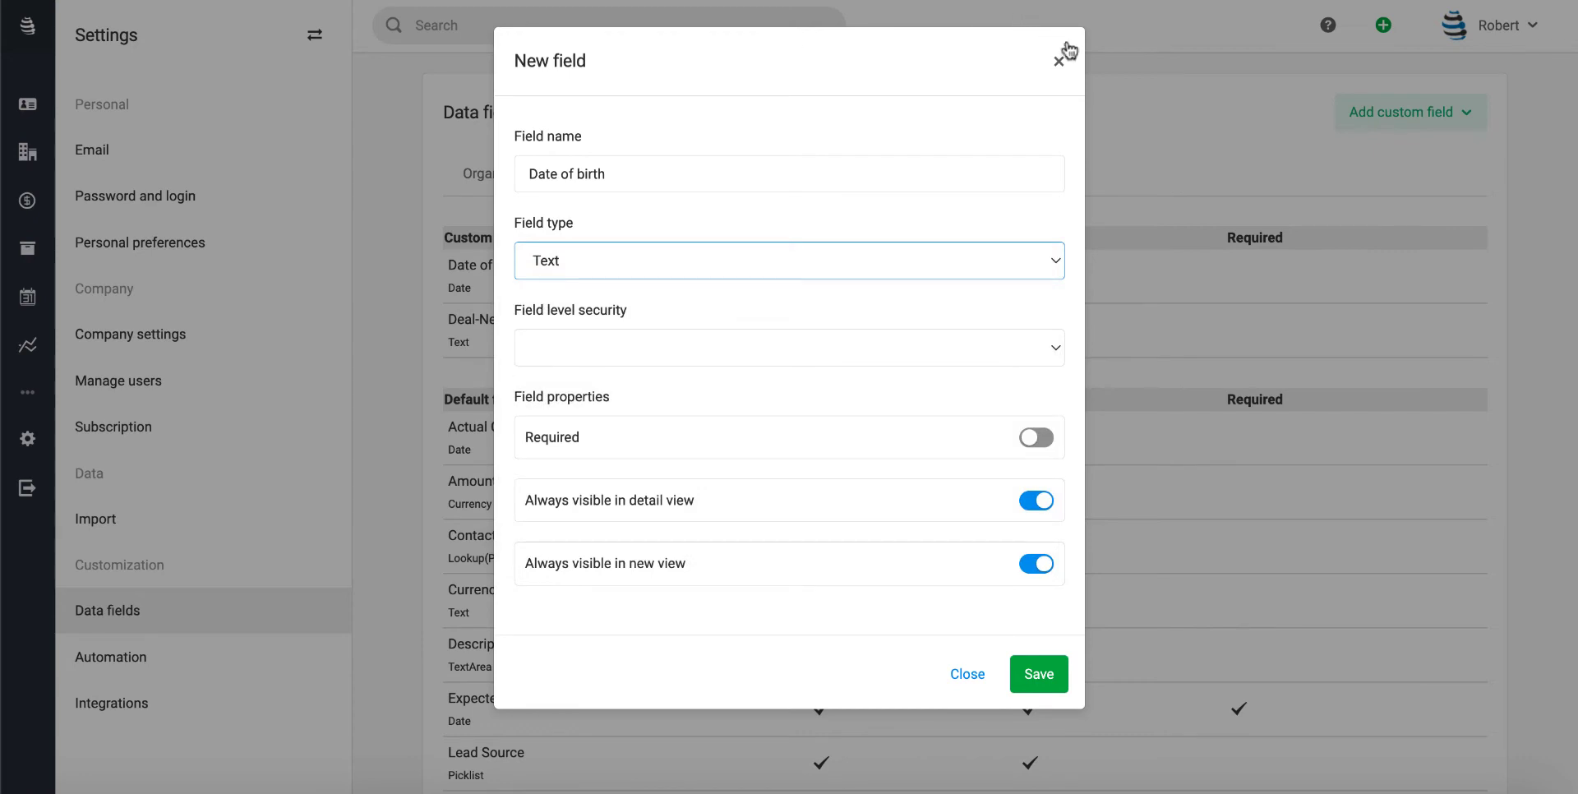
click(1064, 51)
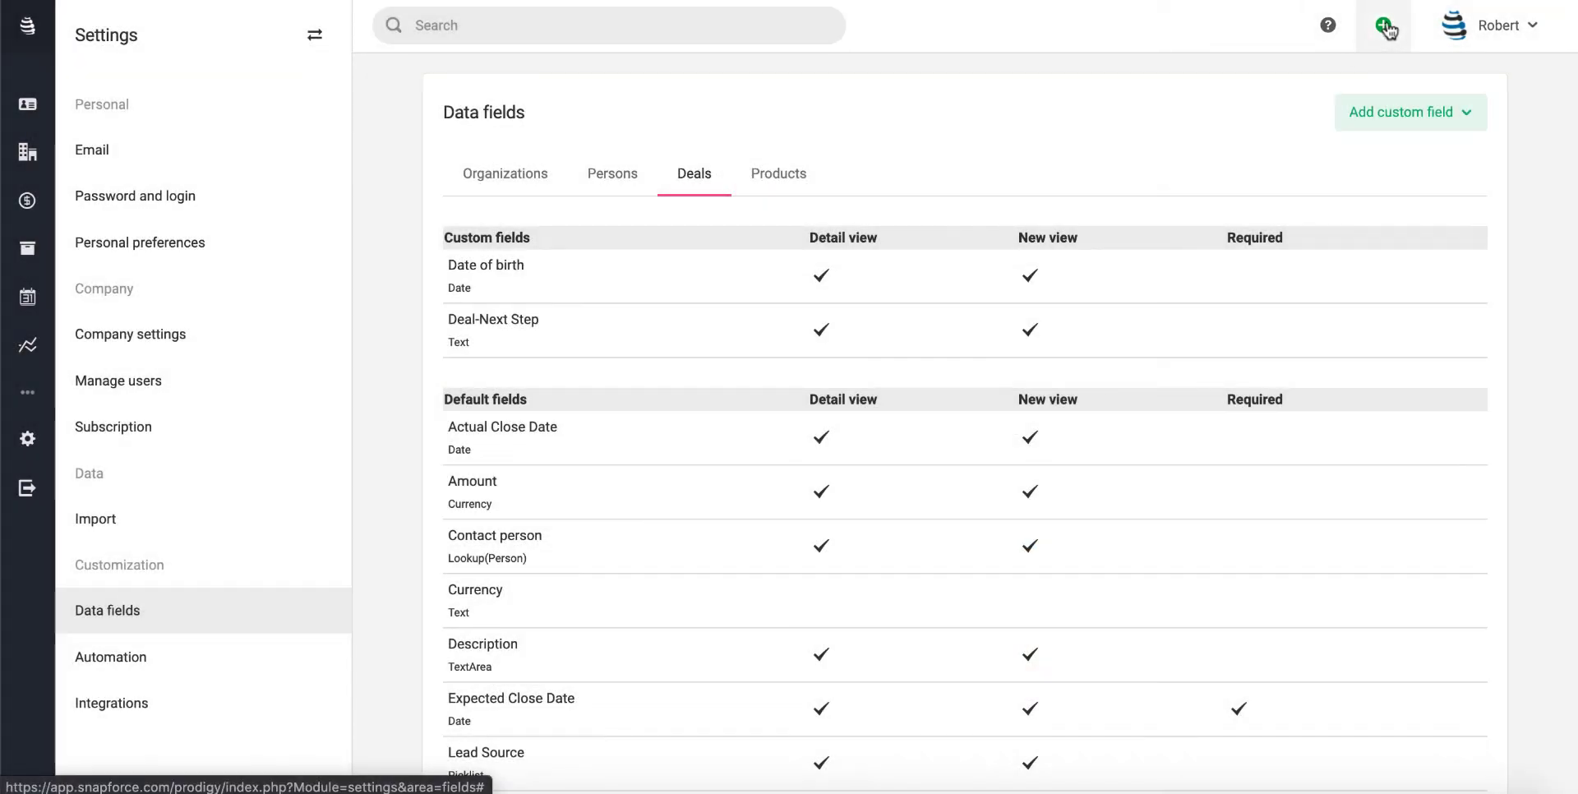
Start a new deal and replace its Owner entry with a search by a user's first name
click(1386, 30)
click(1246, 161)
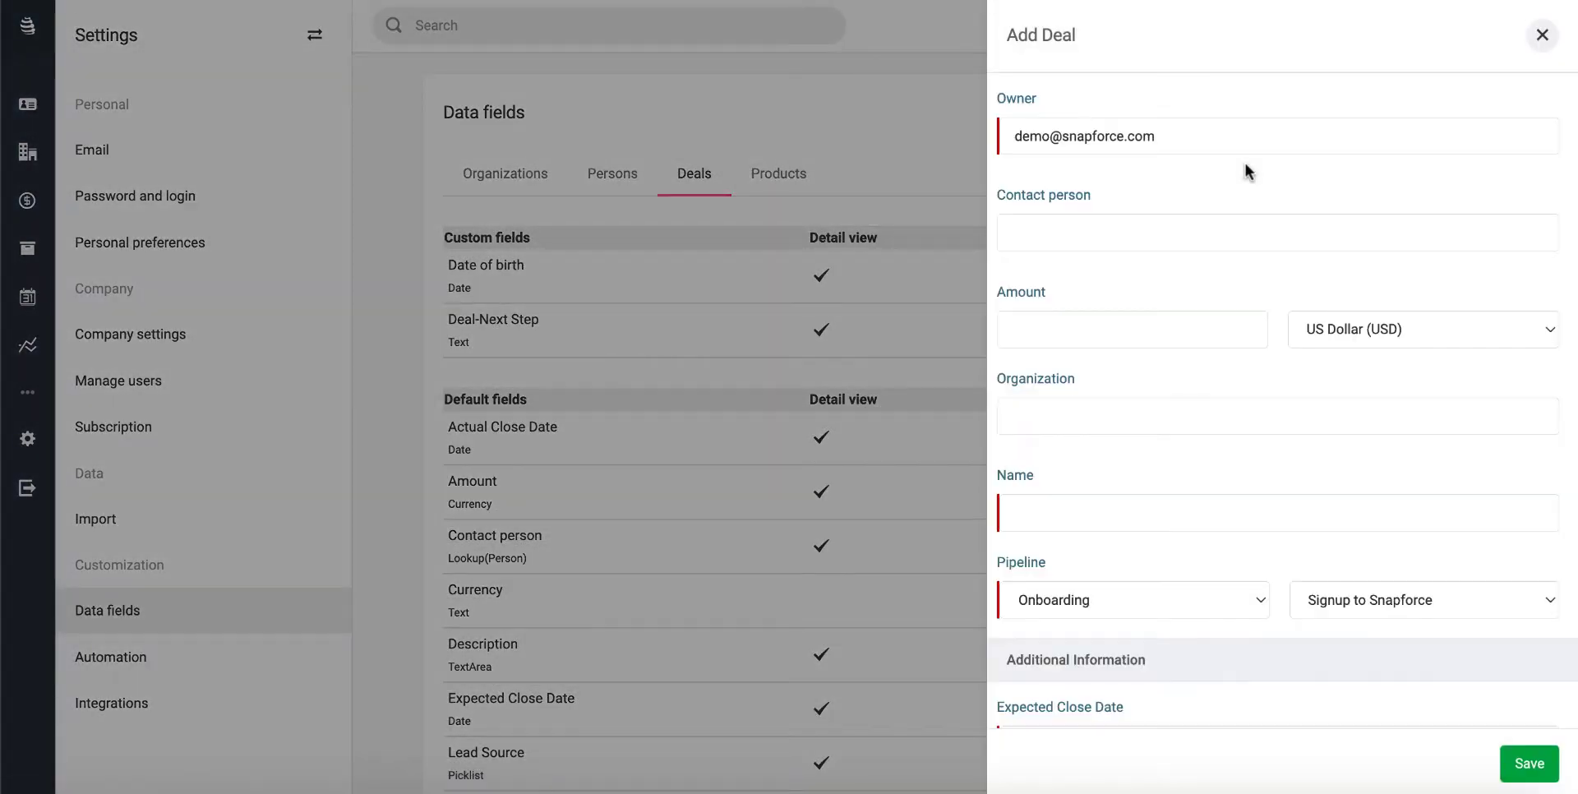
drag(995, 110, 1056, 110)
click(1180, 138)
drag(1173, 138, 1001, 136)
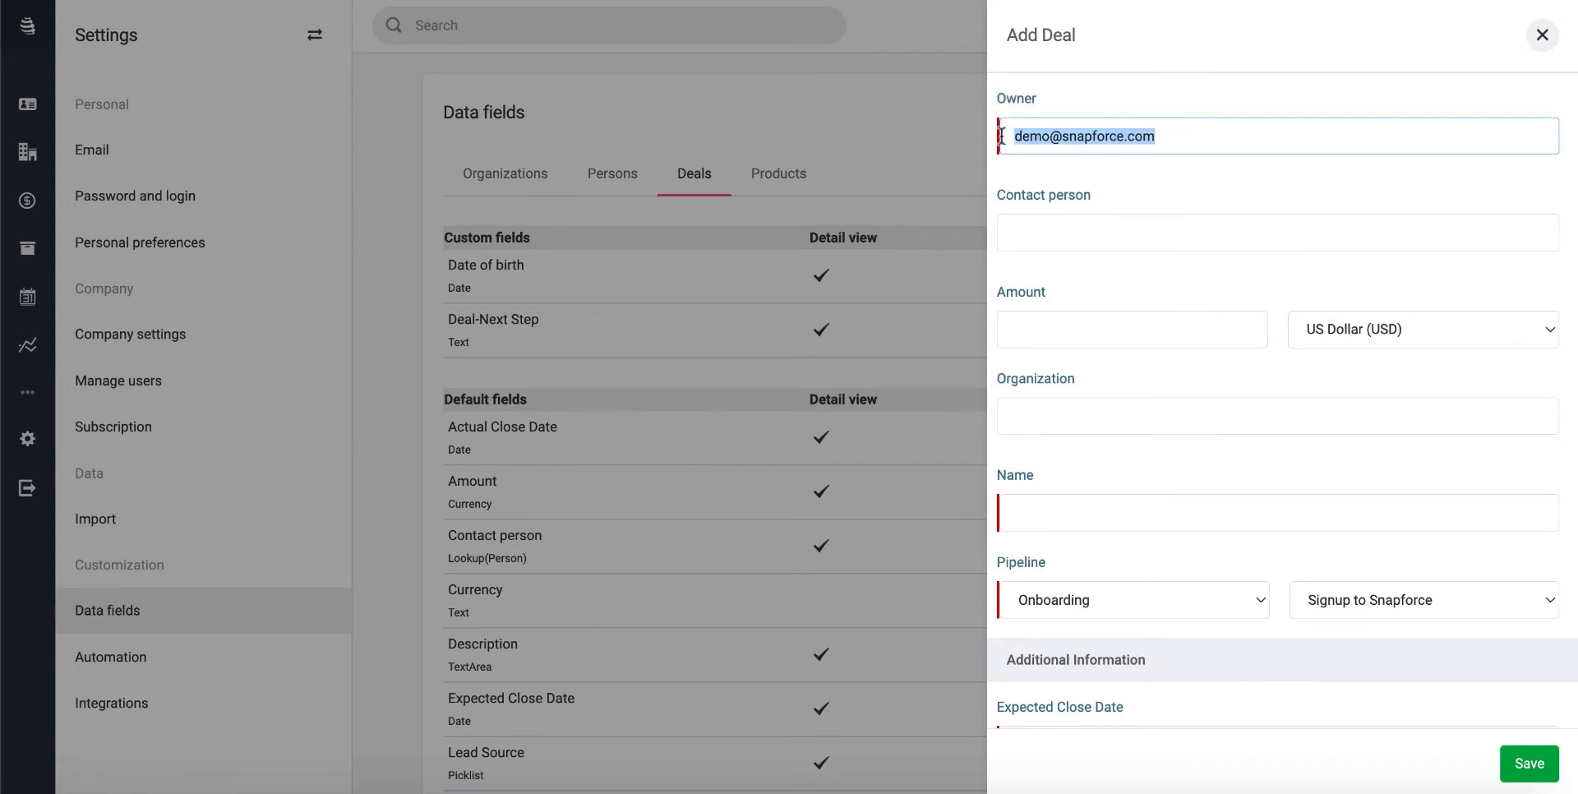
key(BackSpace)
text(jeff)
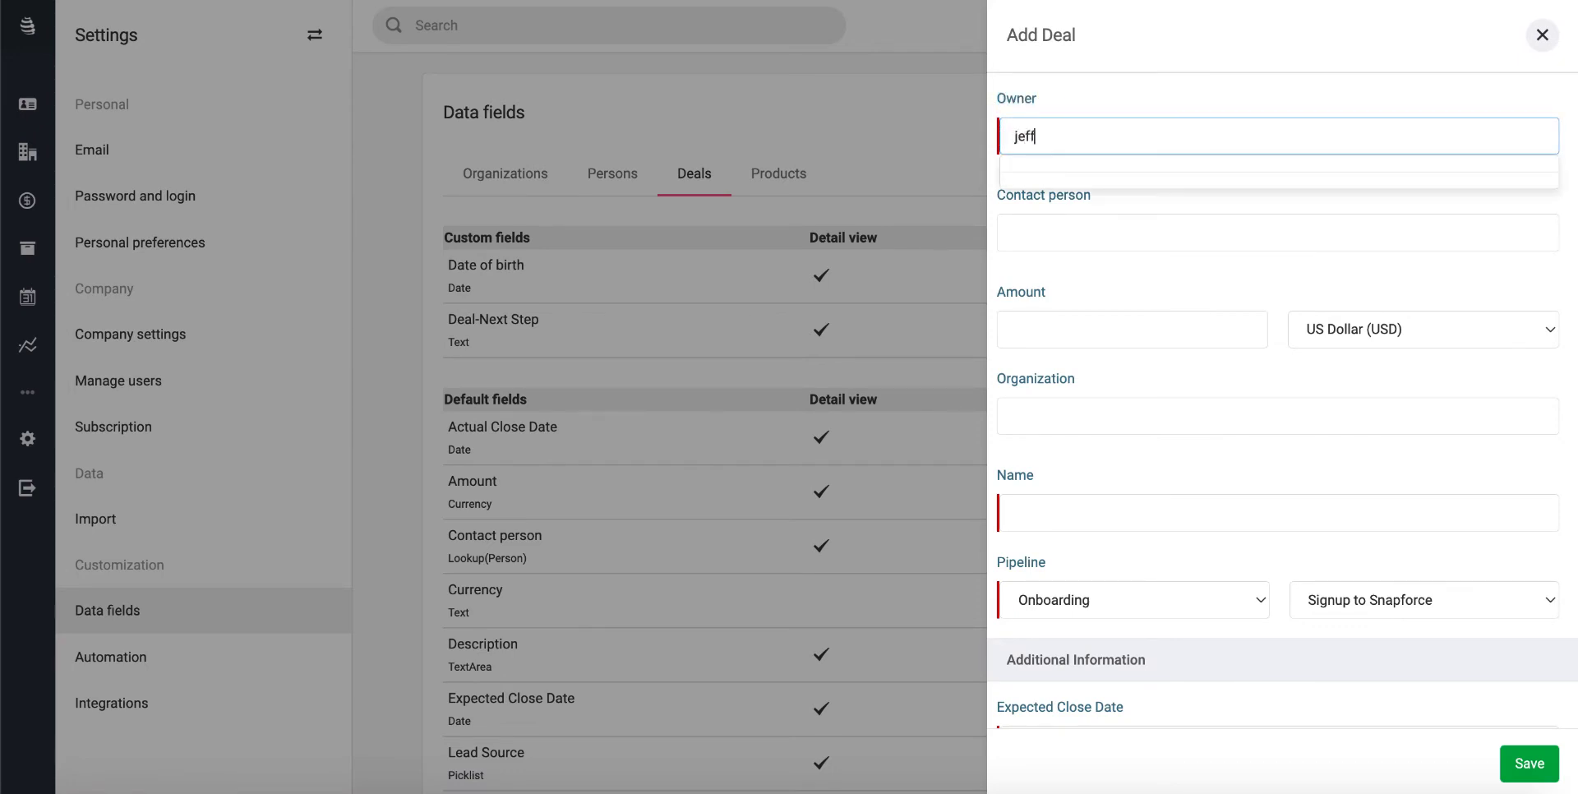
Try other user names in the new deal's Owner lookup, and close the form without saving
key(BackSpace)
key(BackSpace)
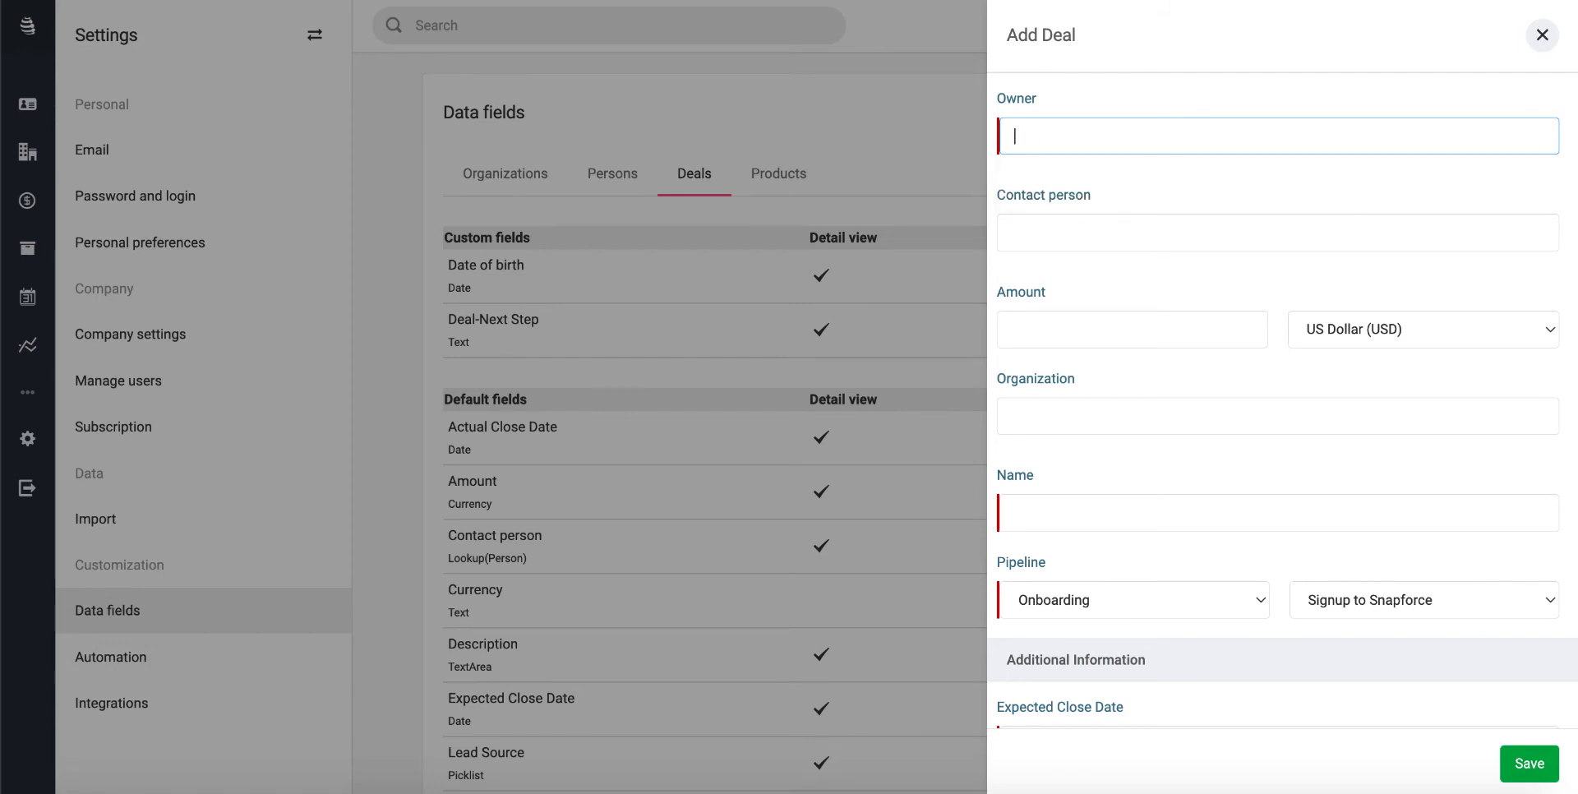
text(jake)
key(BackSpace)
key(BackSpace)
key(BackSpace)
key(BackSpace)
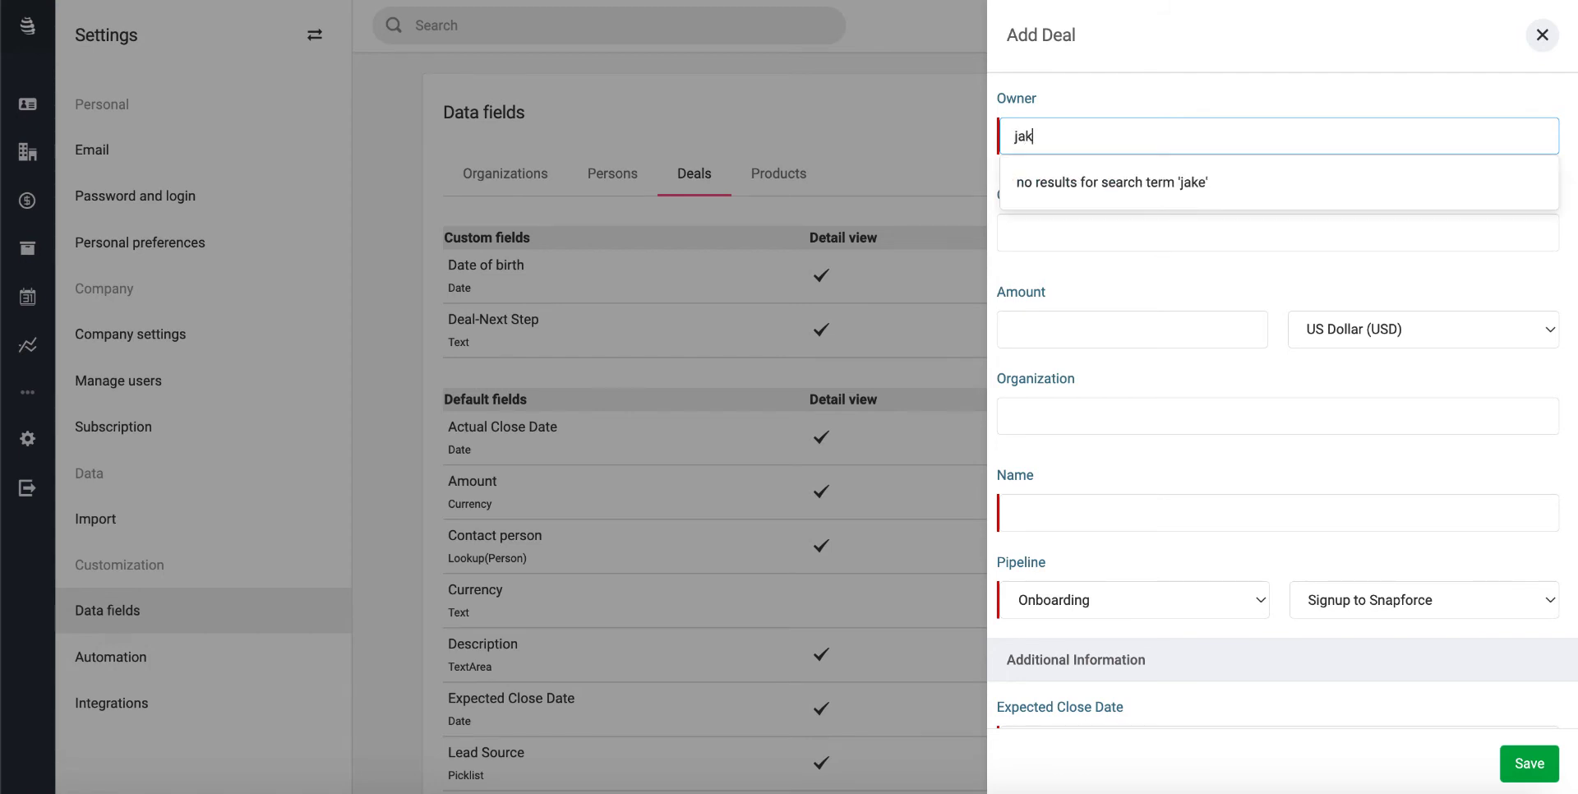
text(jake)
key(BackSpace)
key(BackSpace)
key(BackSpace)
key(BackSpace)
text(stein)
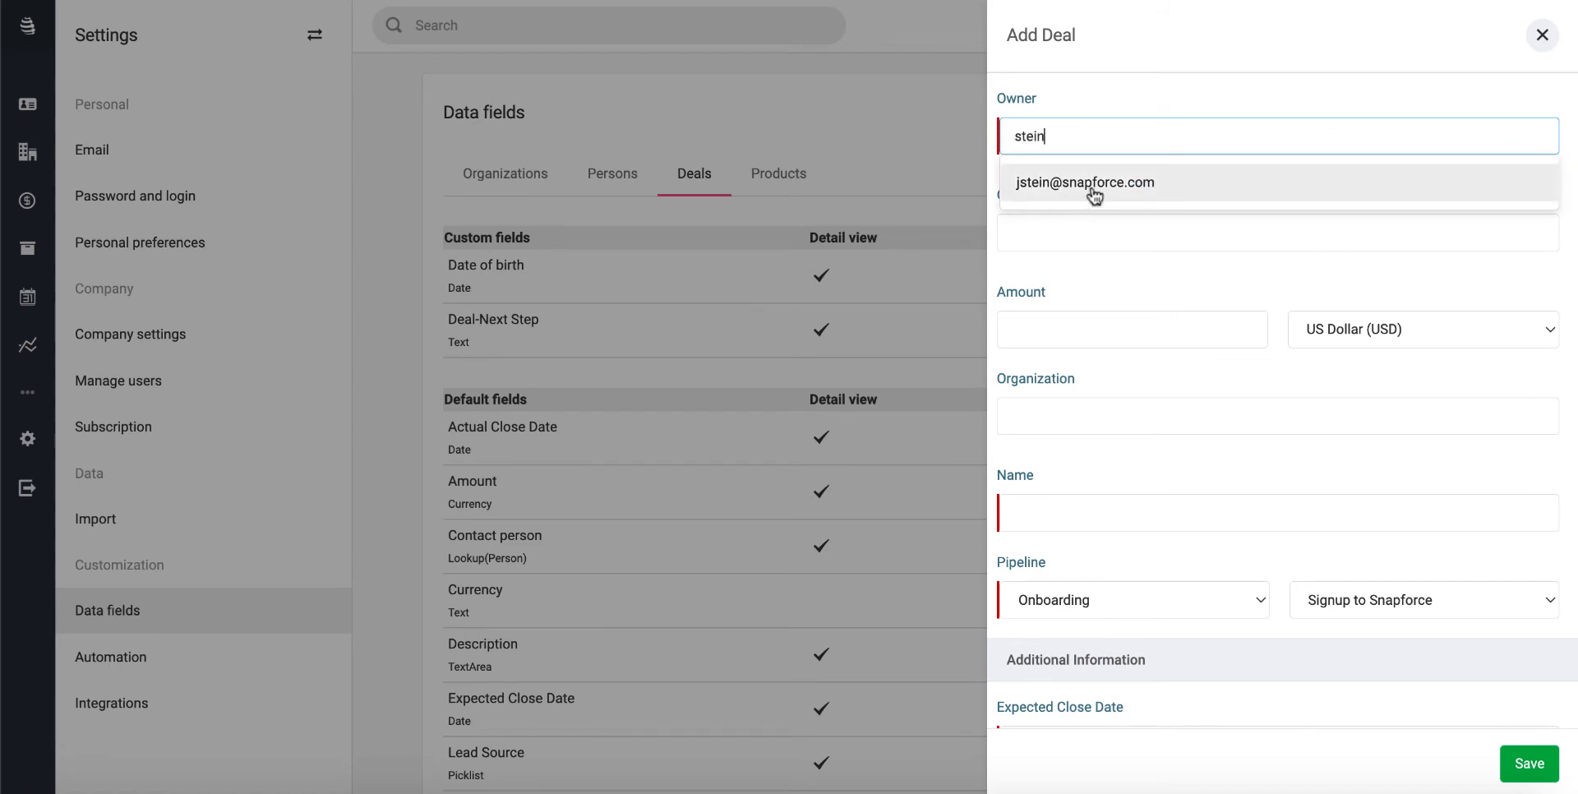
click(1158, 49)
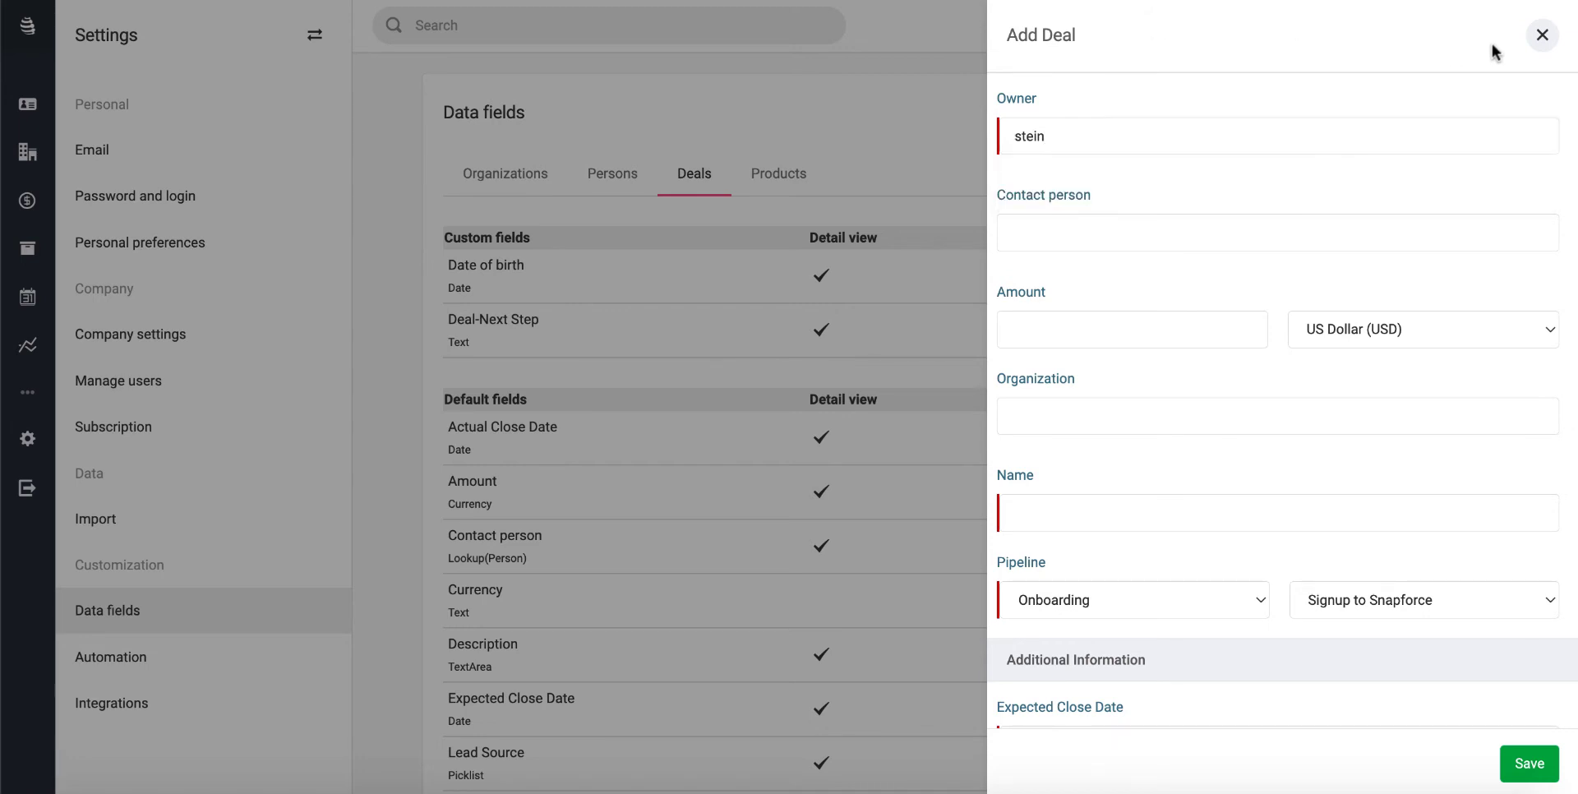
click(1545, 36)
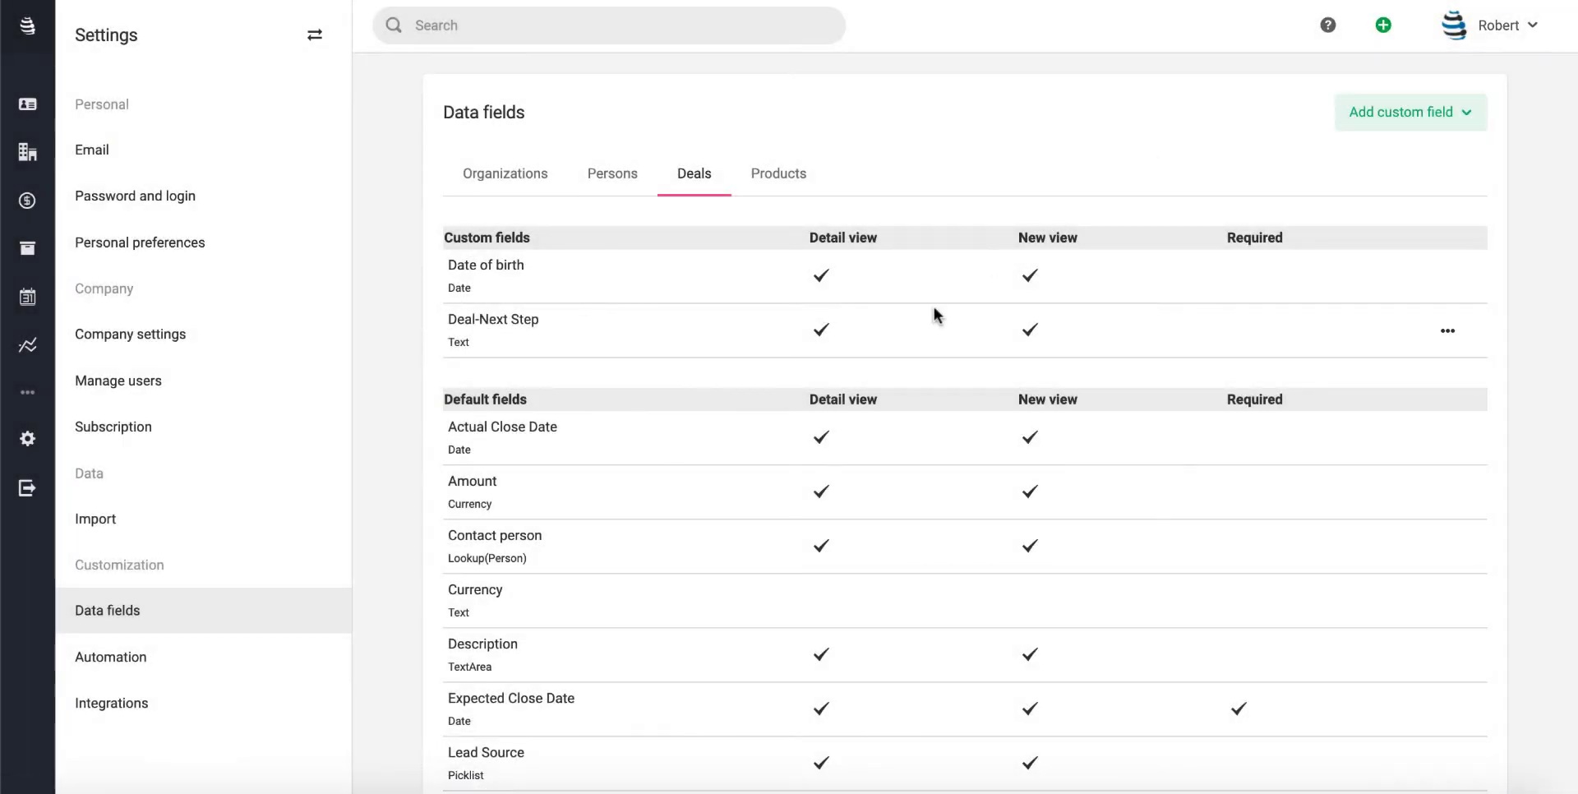
Begin a custom deal field of type Address and name it Shipping Address
click(1431, 113)
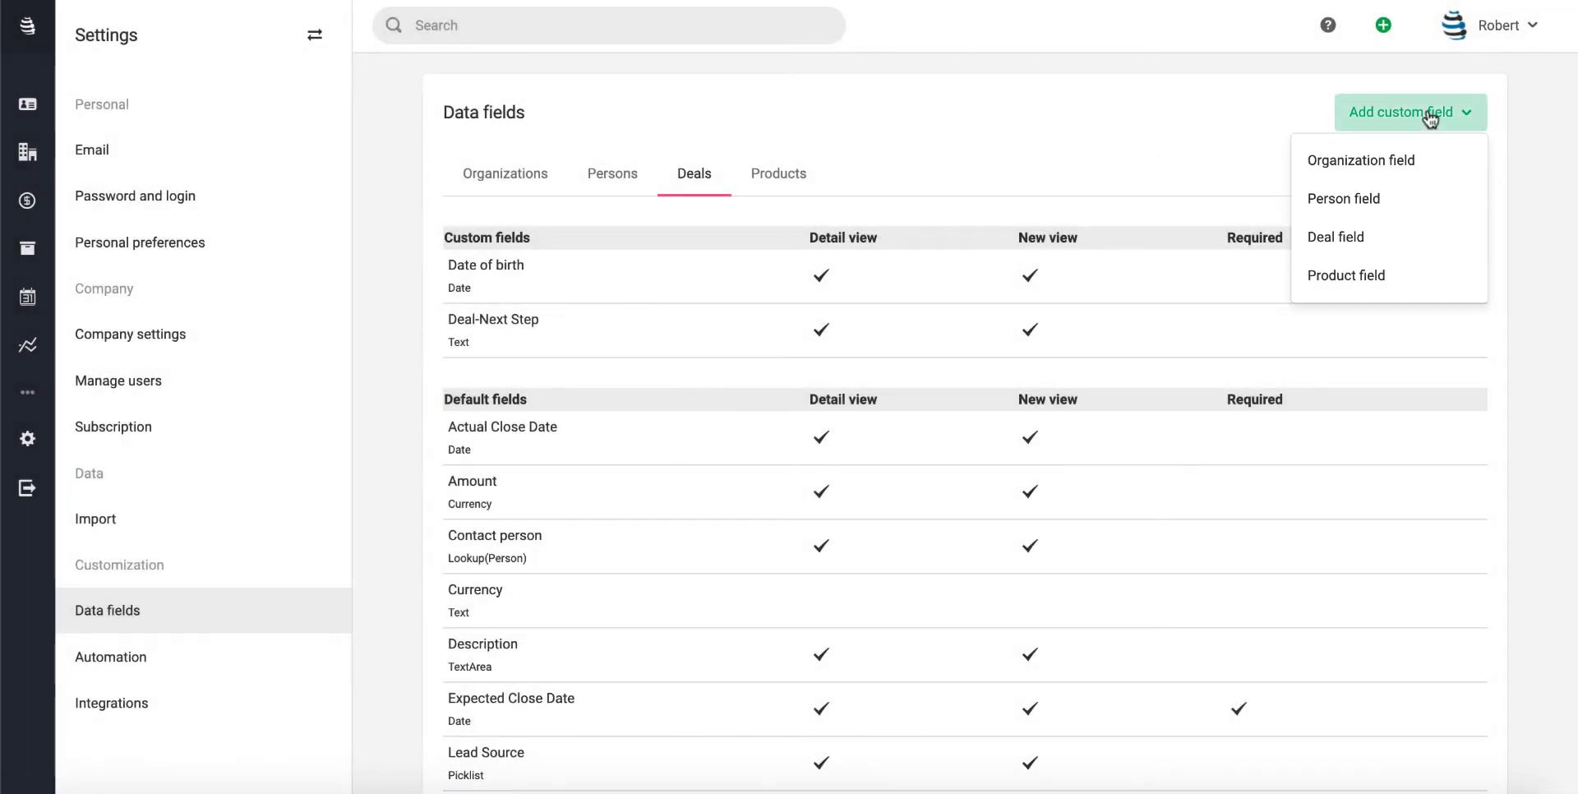
click(1355, 239)
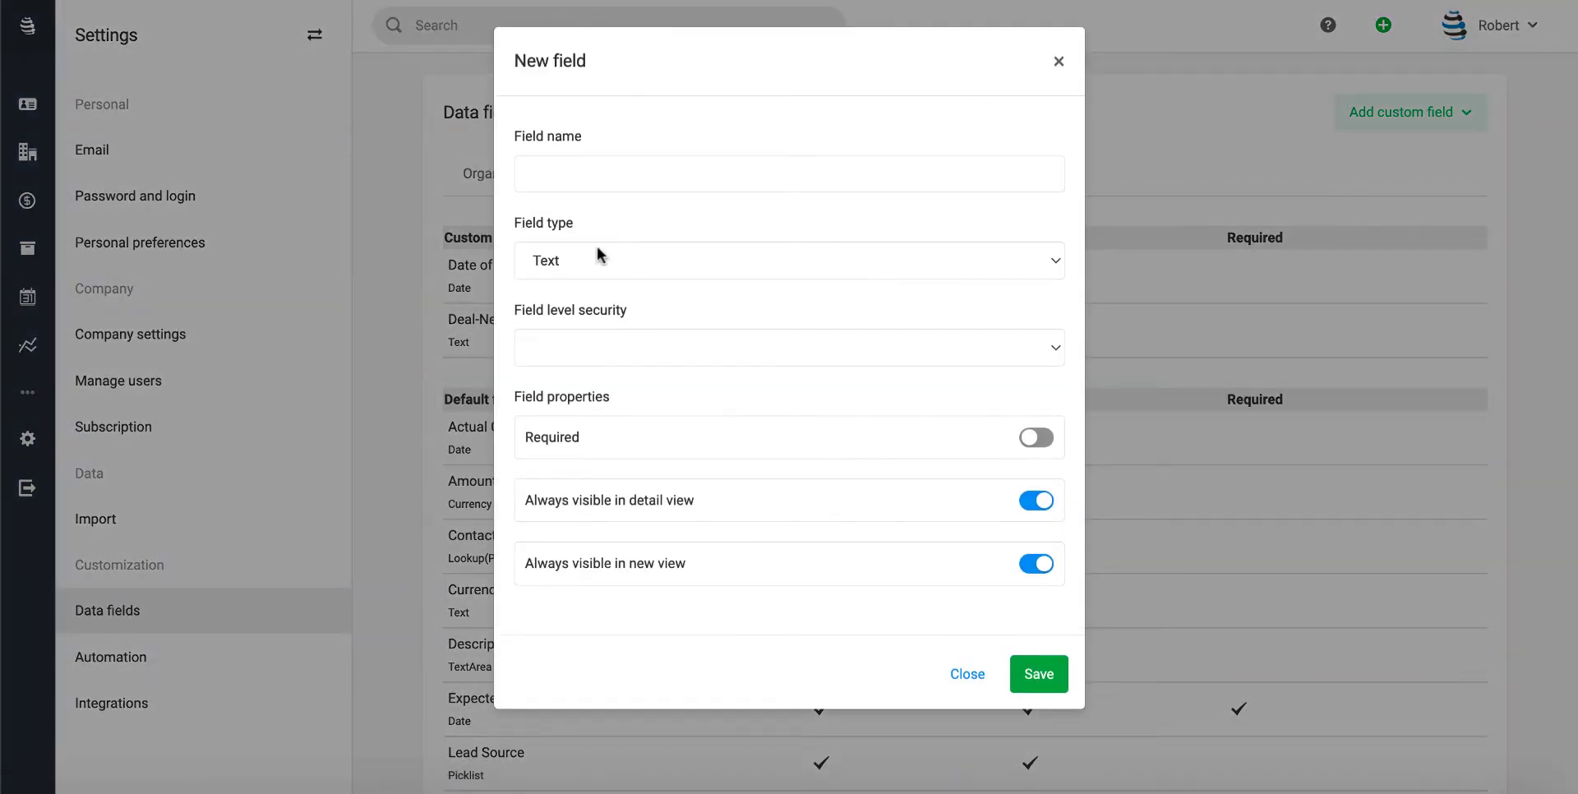
click(576, 256)
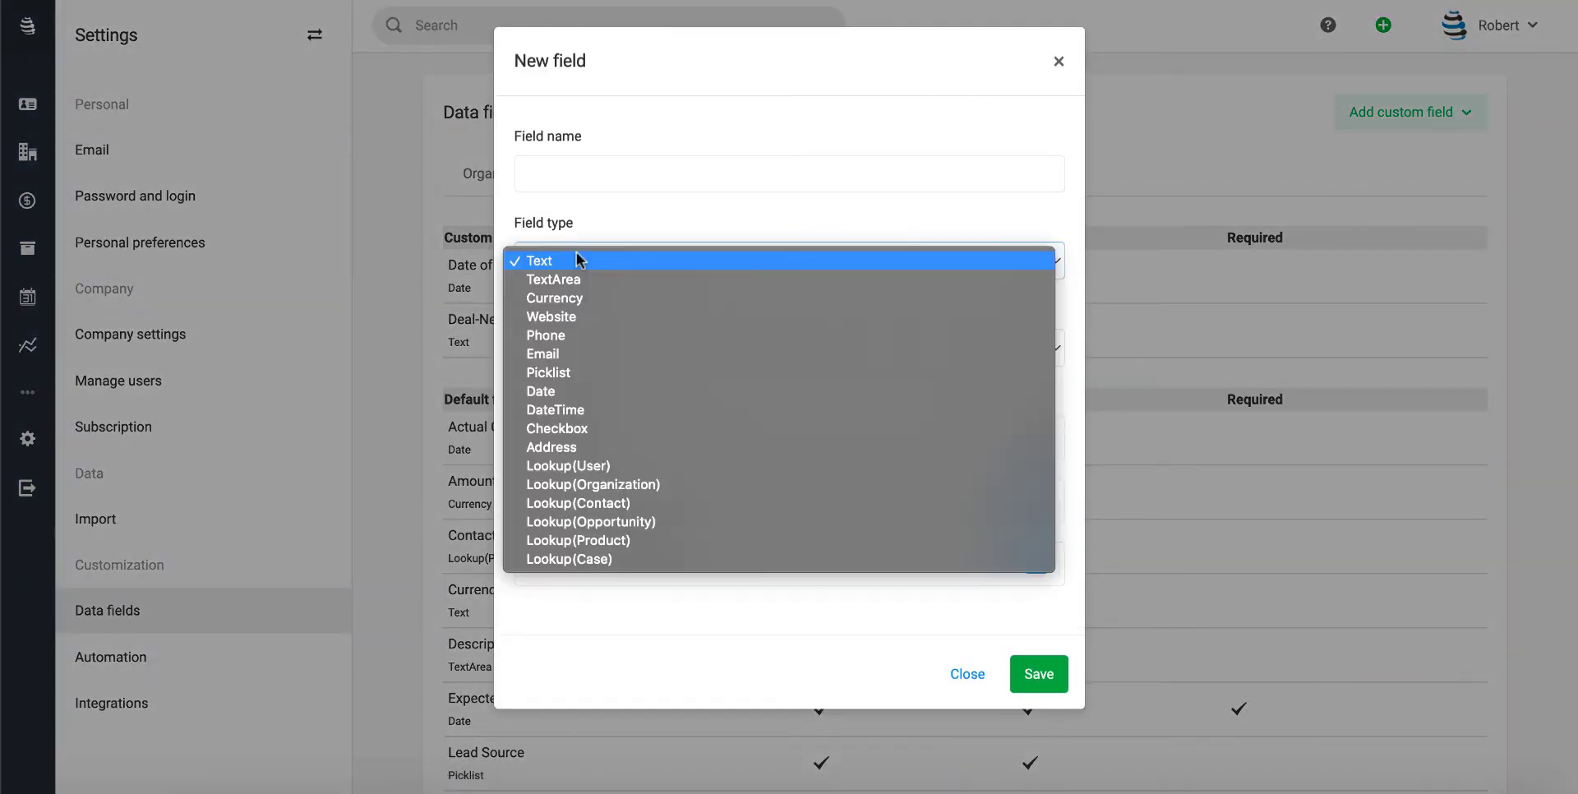
click(575, 447)
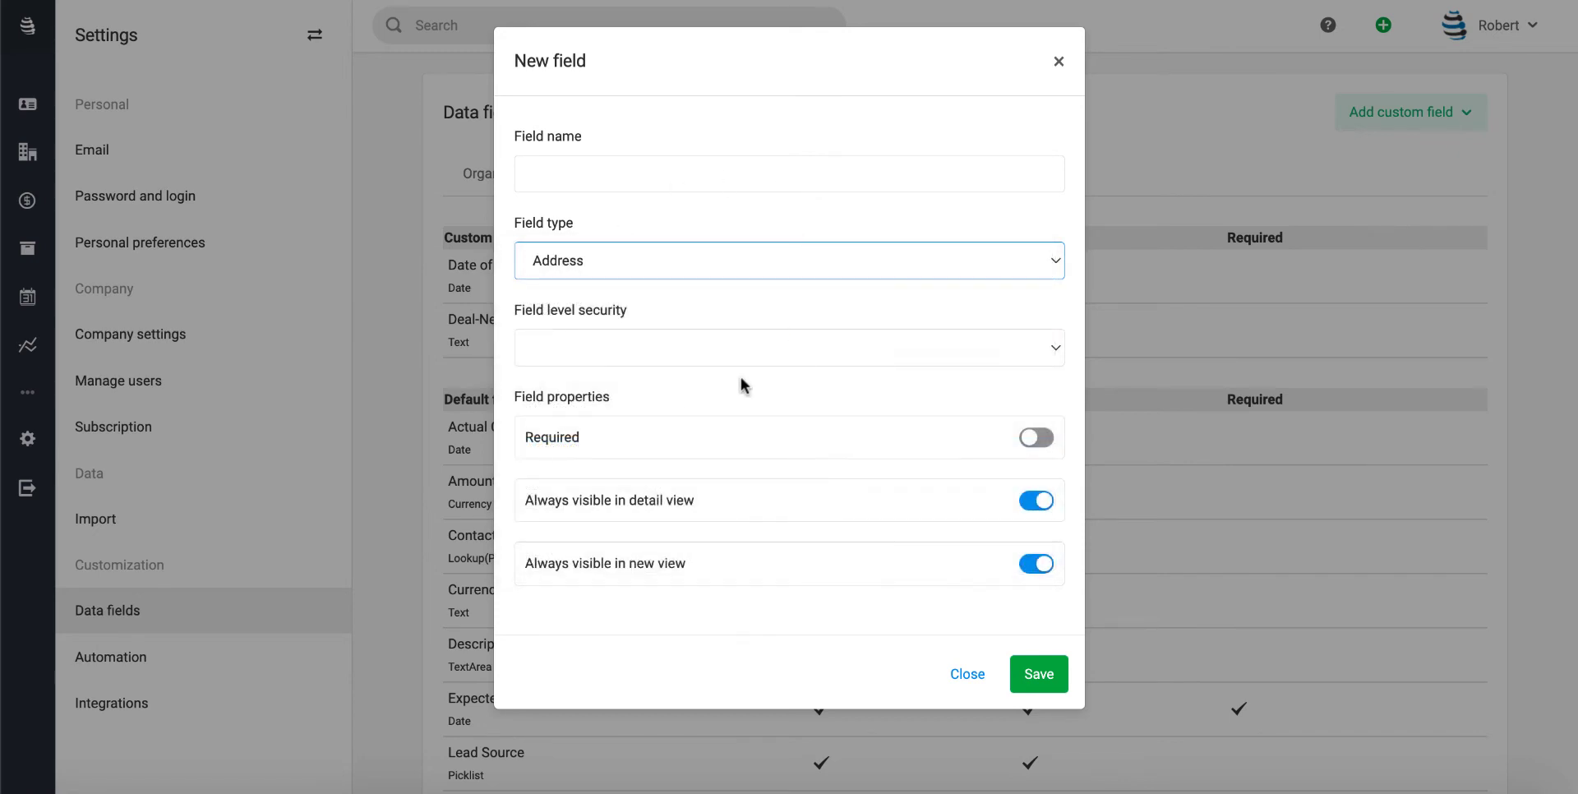
click(655, 169)
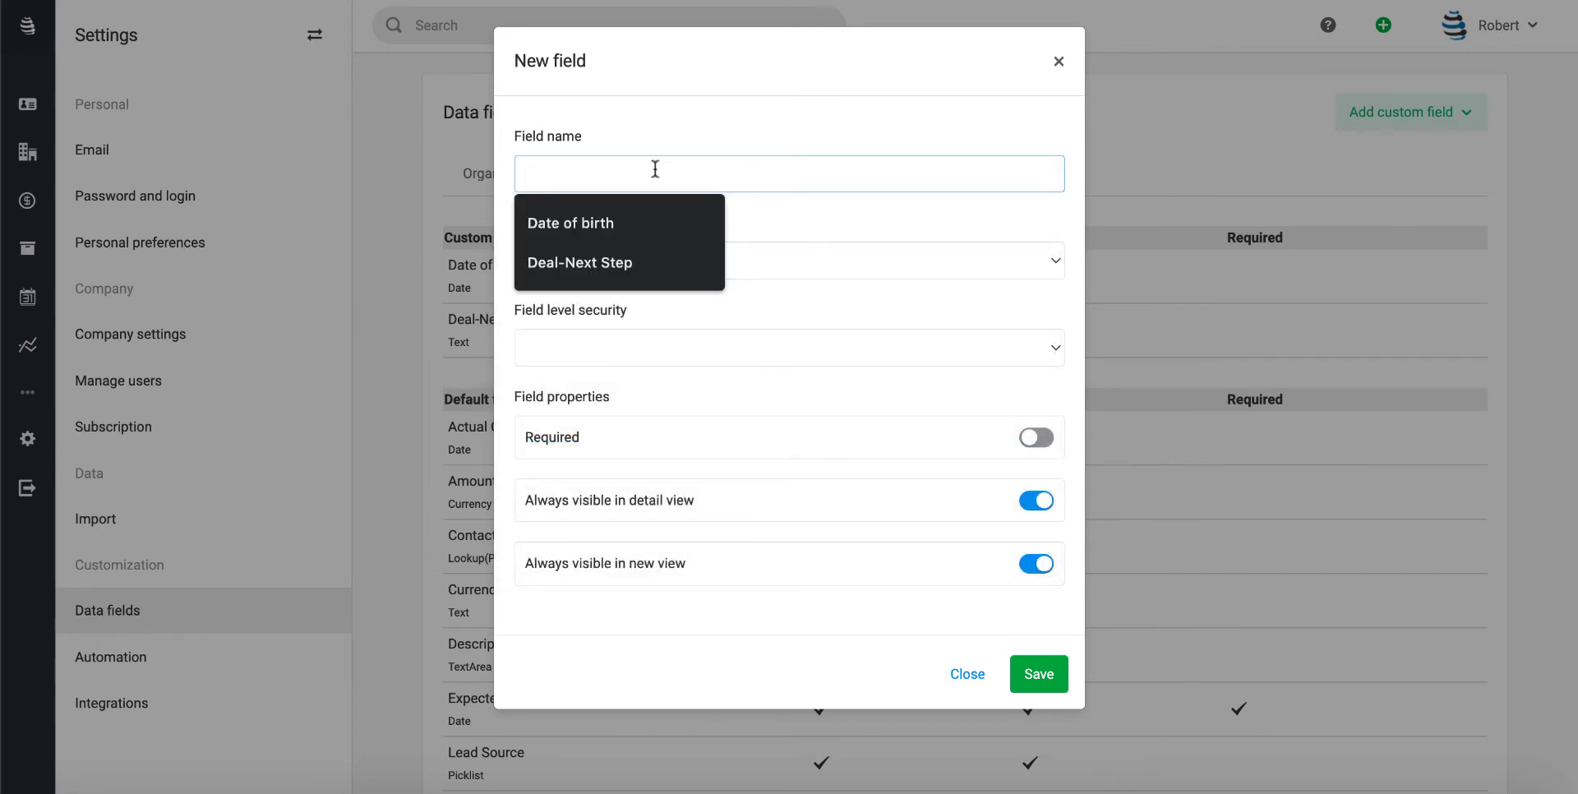
text(S)
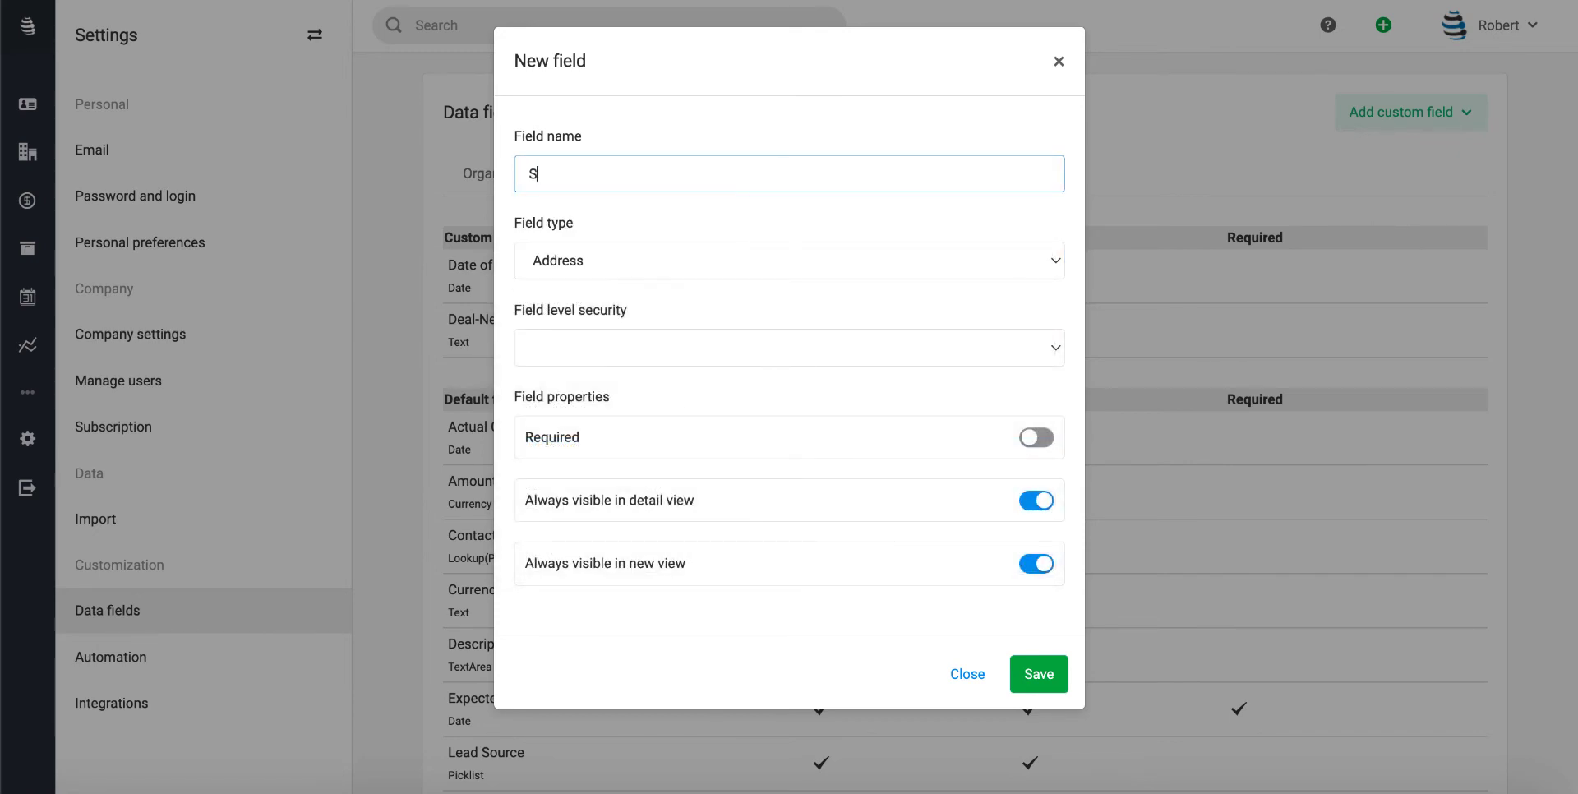
text(hipping Address)
Set the new field's level security to Normal user (and above) and save the field
click(642, 349)
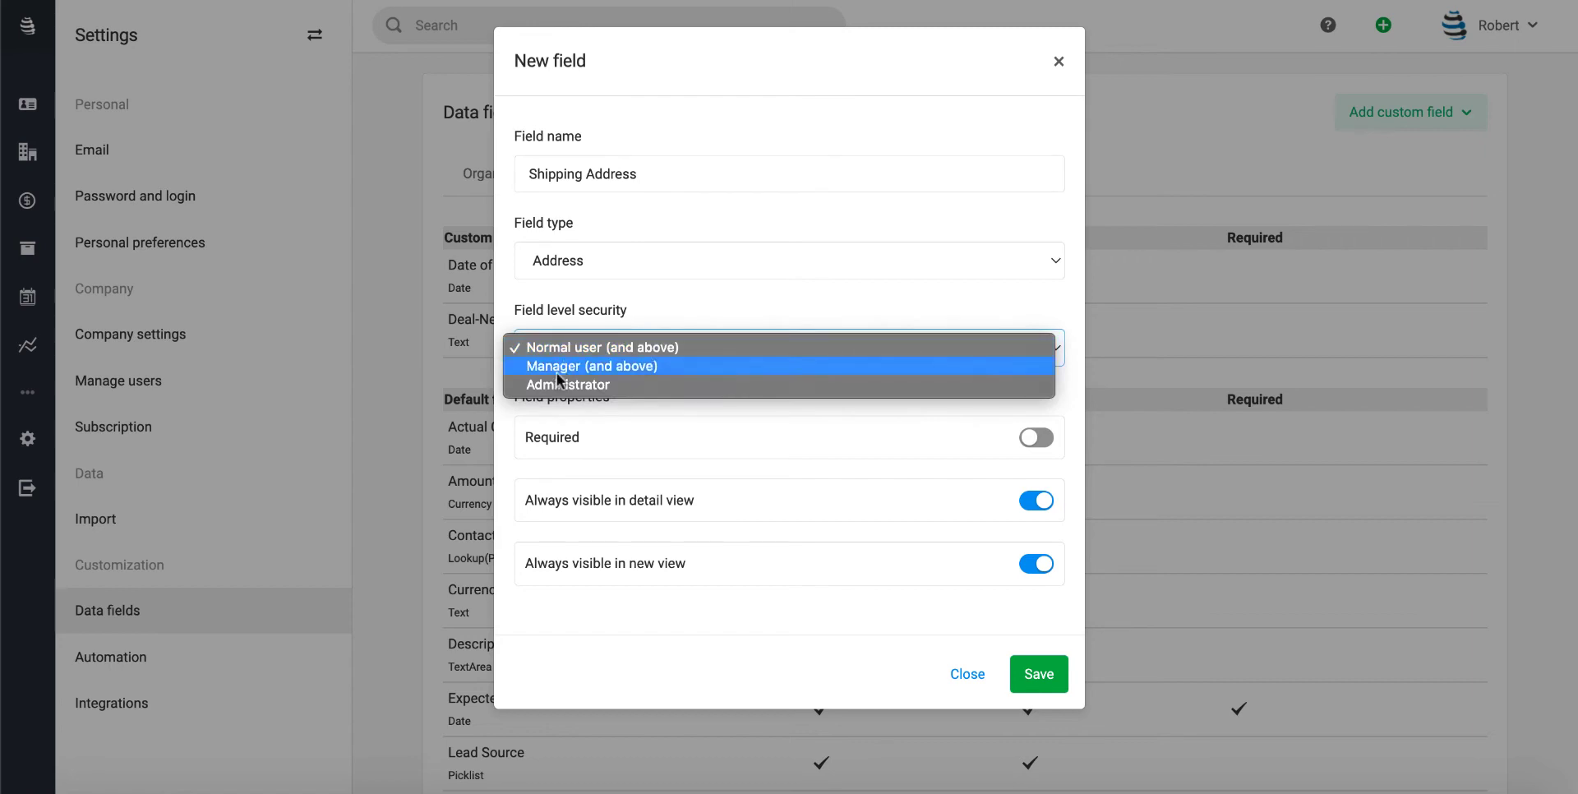
click(567, 344)
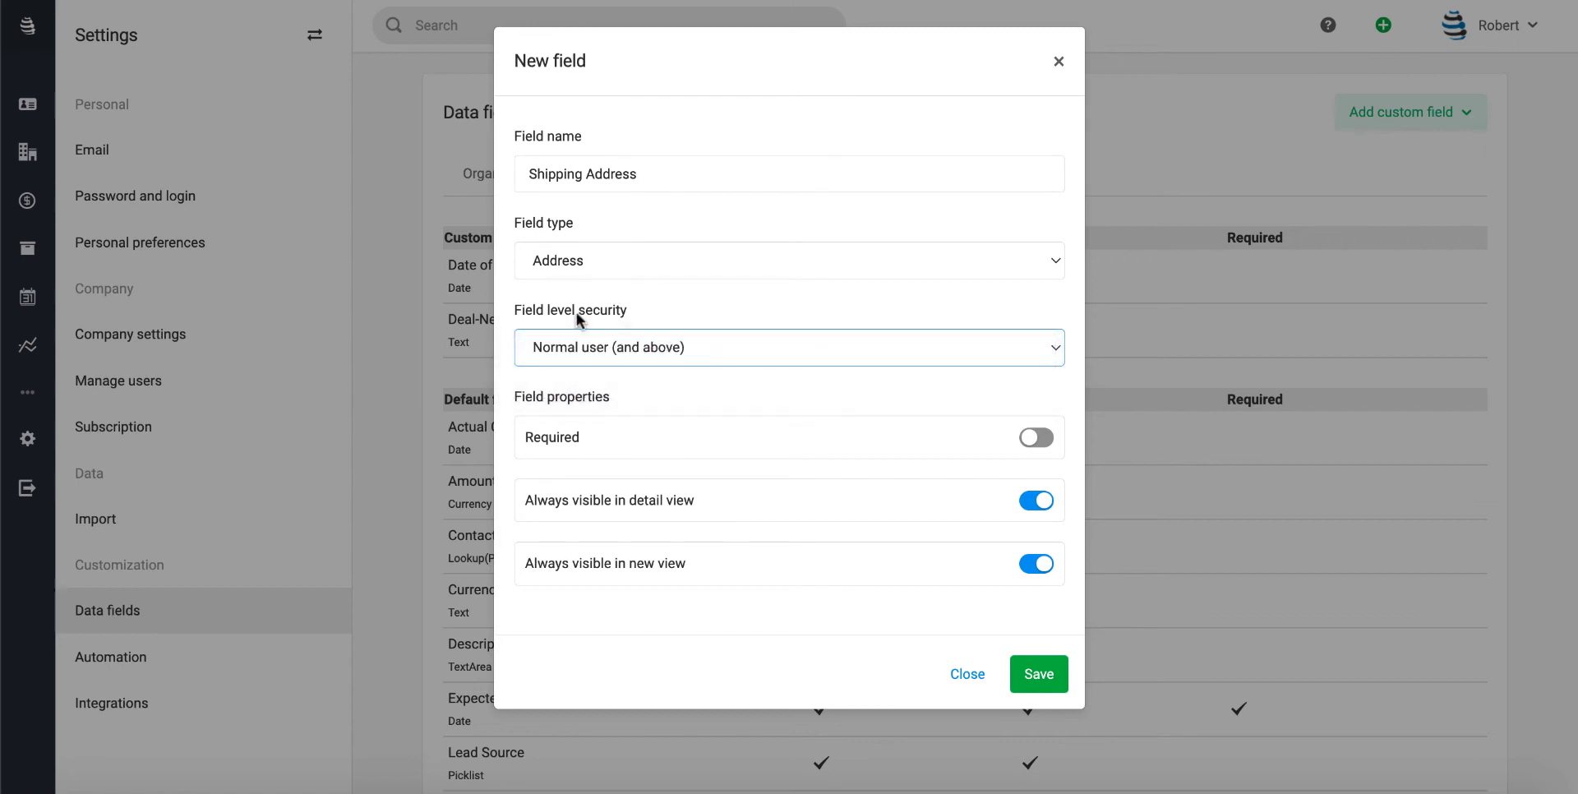
click(685, 314)
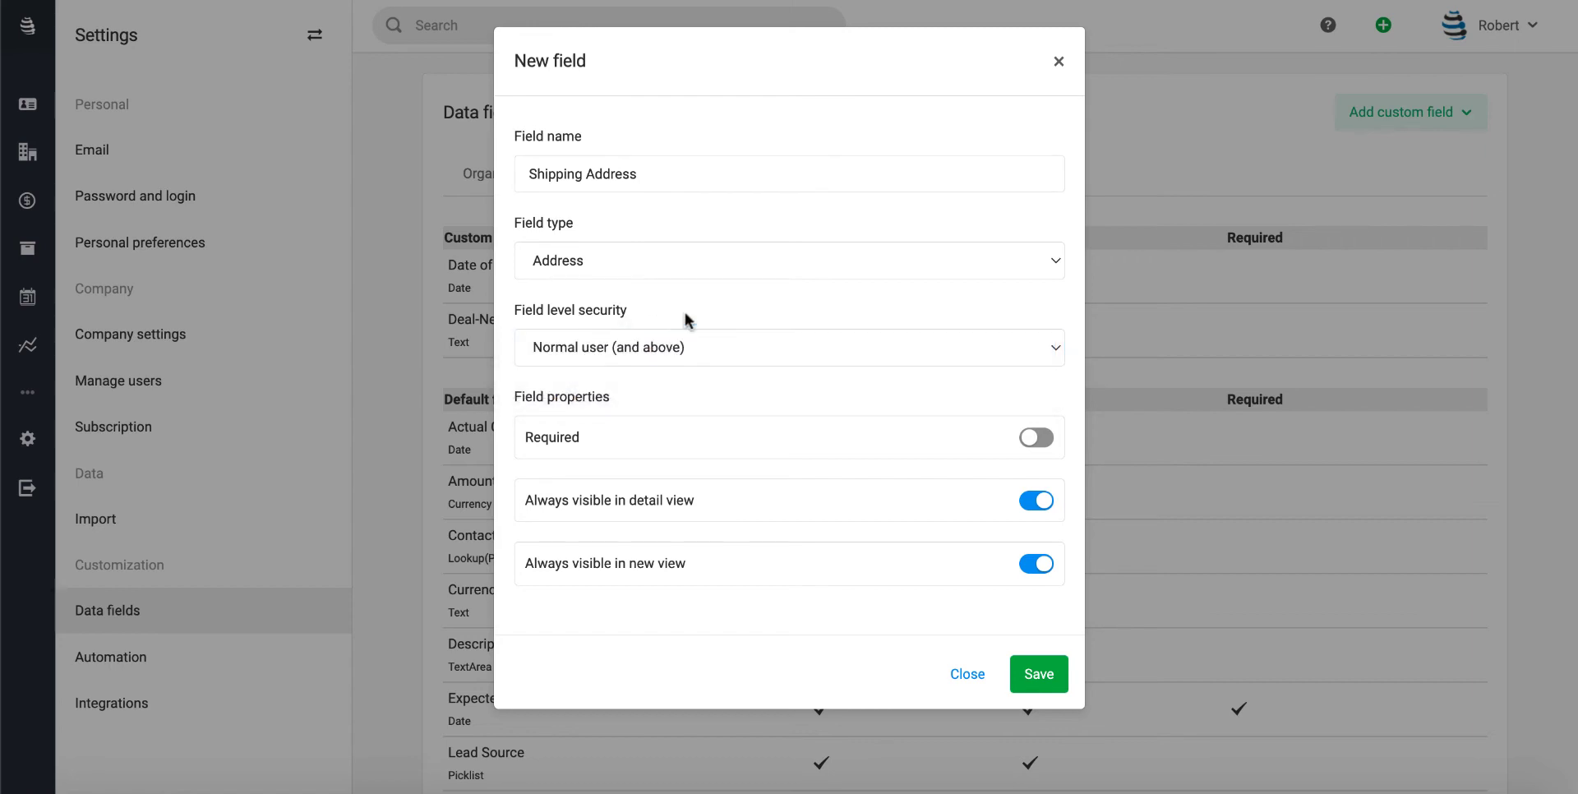
click(1039, 673)
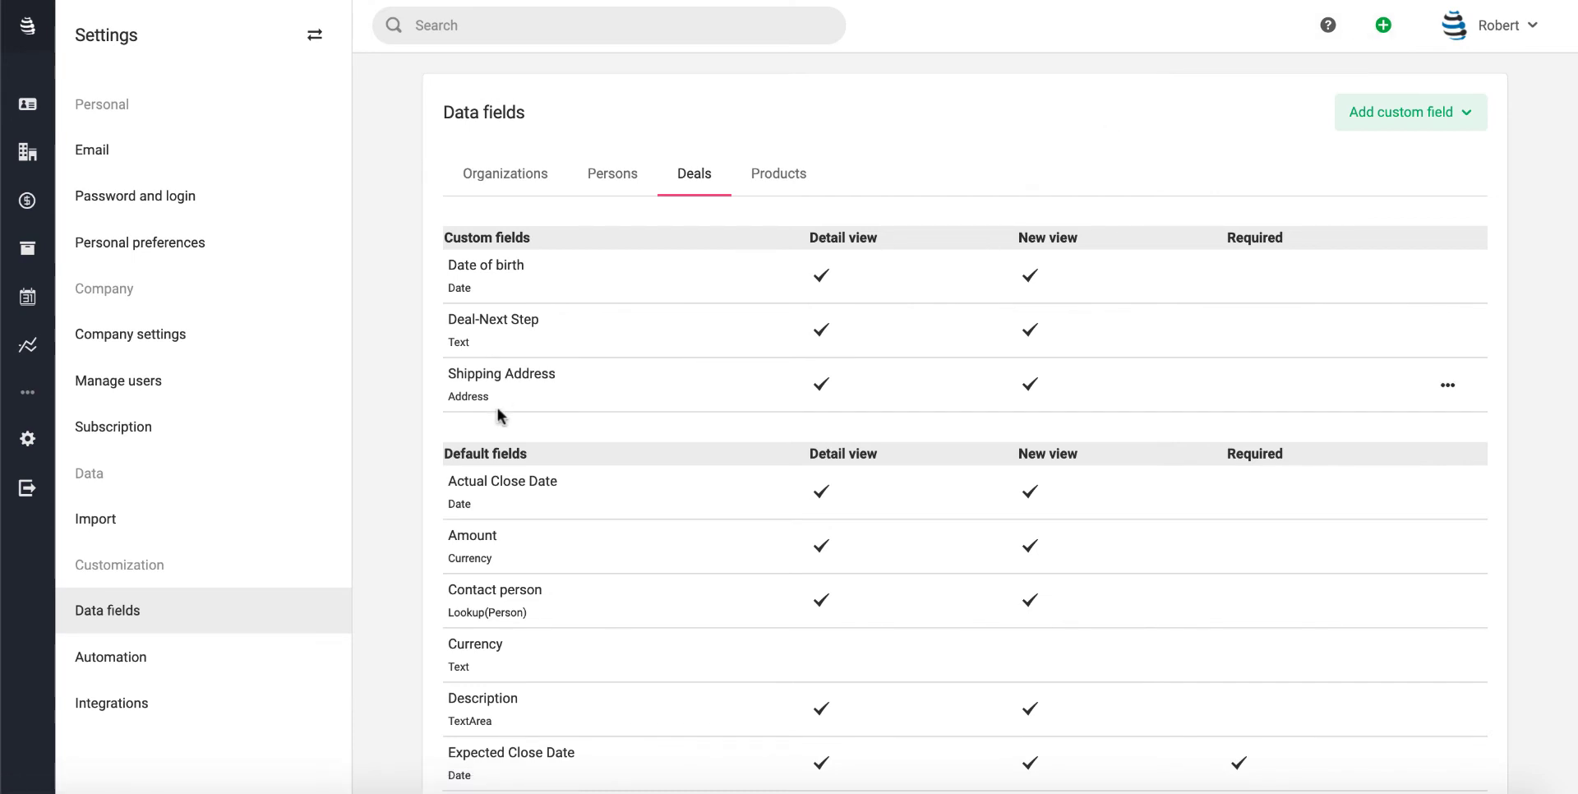
Open the existing $500.00 deal and fill in its Shipping Address by looking up "1 inter" and saving the first suggested address
click(472, 19)
click(411, 125)
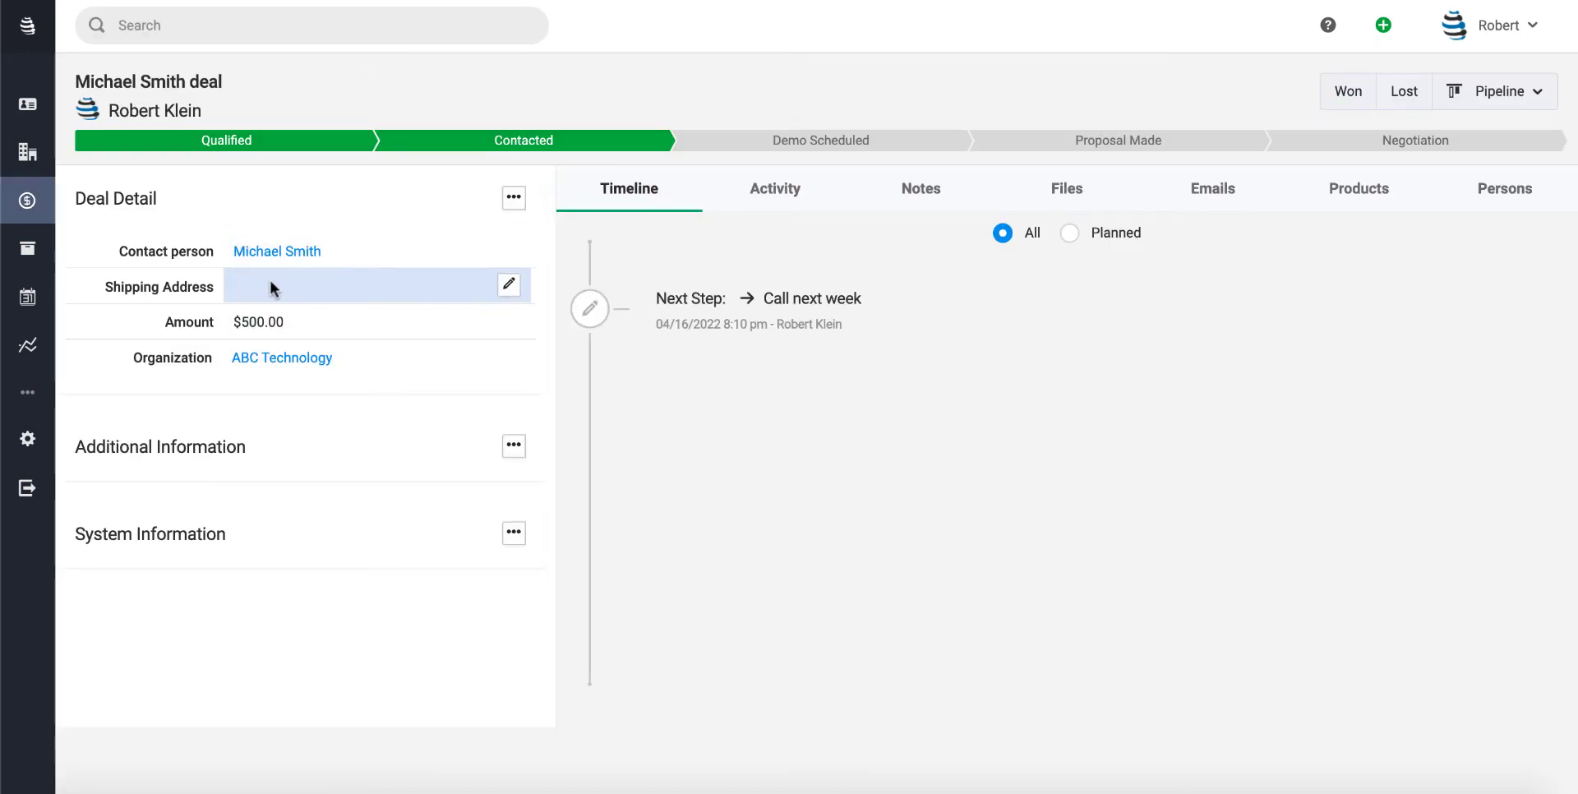
click(509, 282)
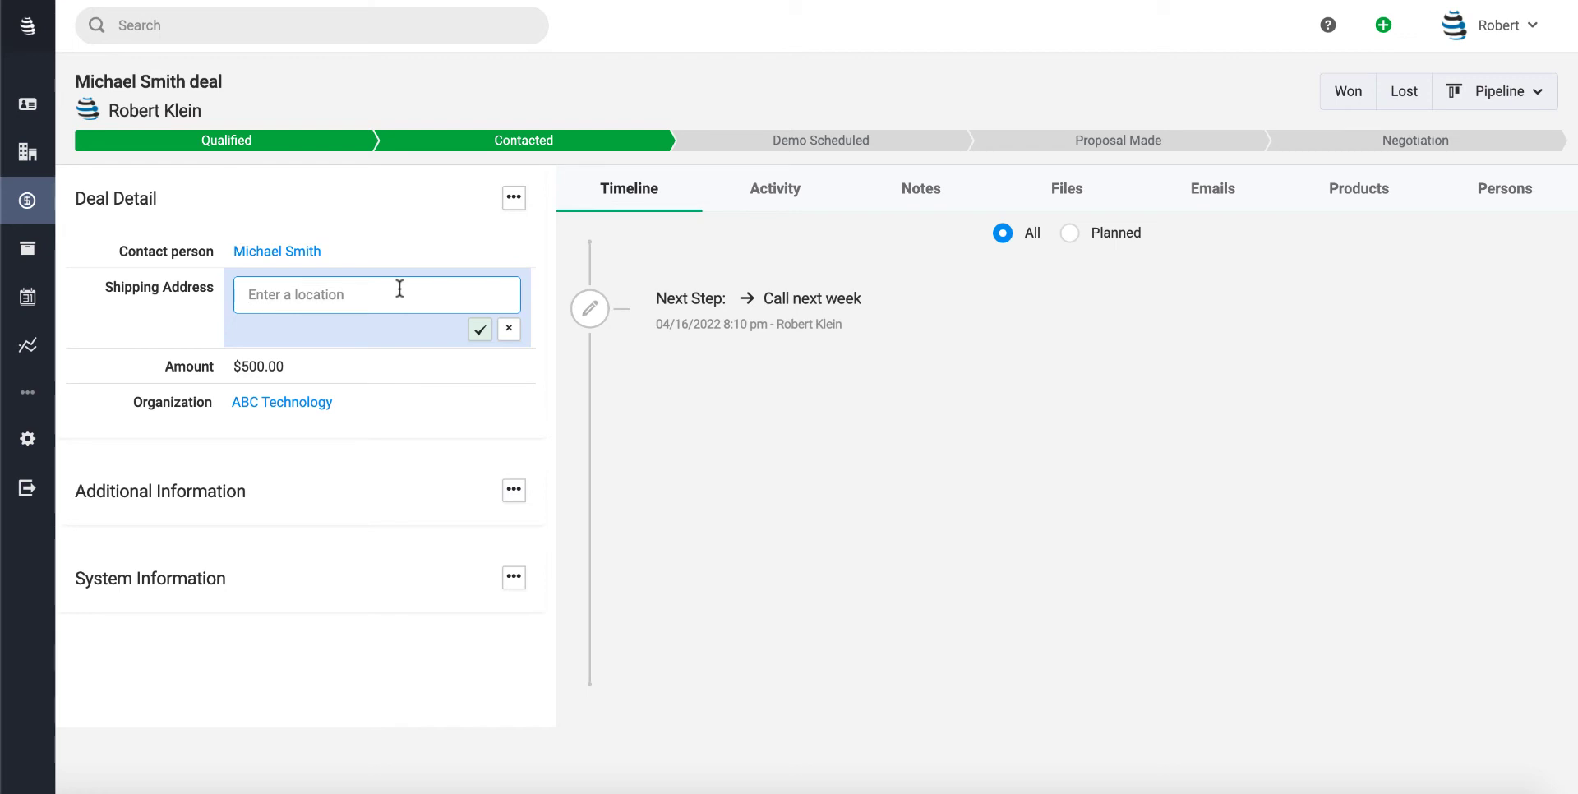
text(1 inter)
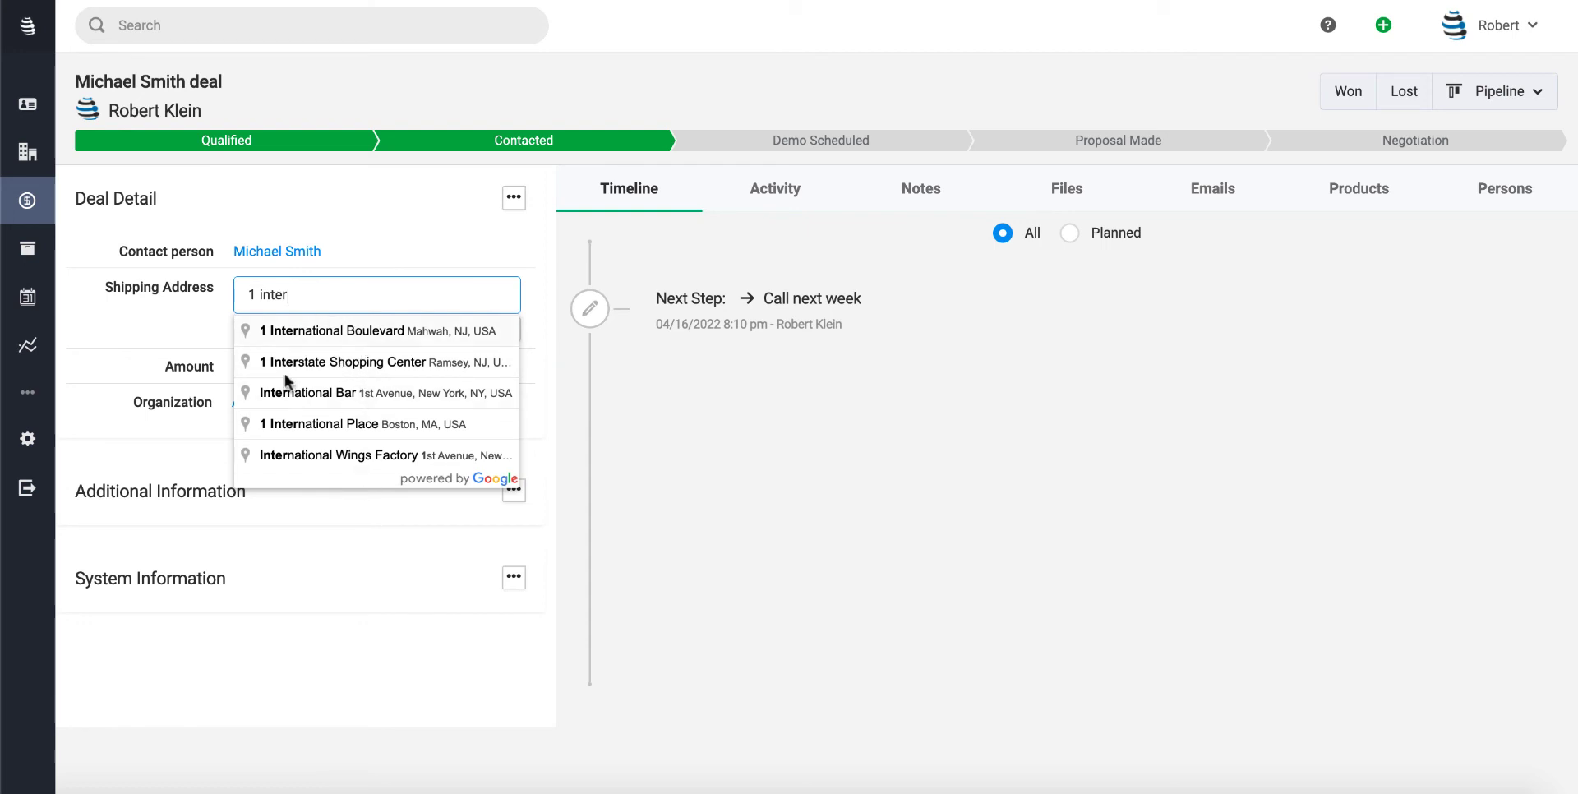
click(337, 328)
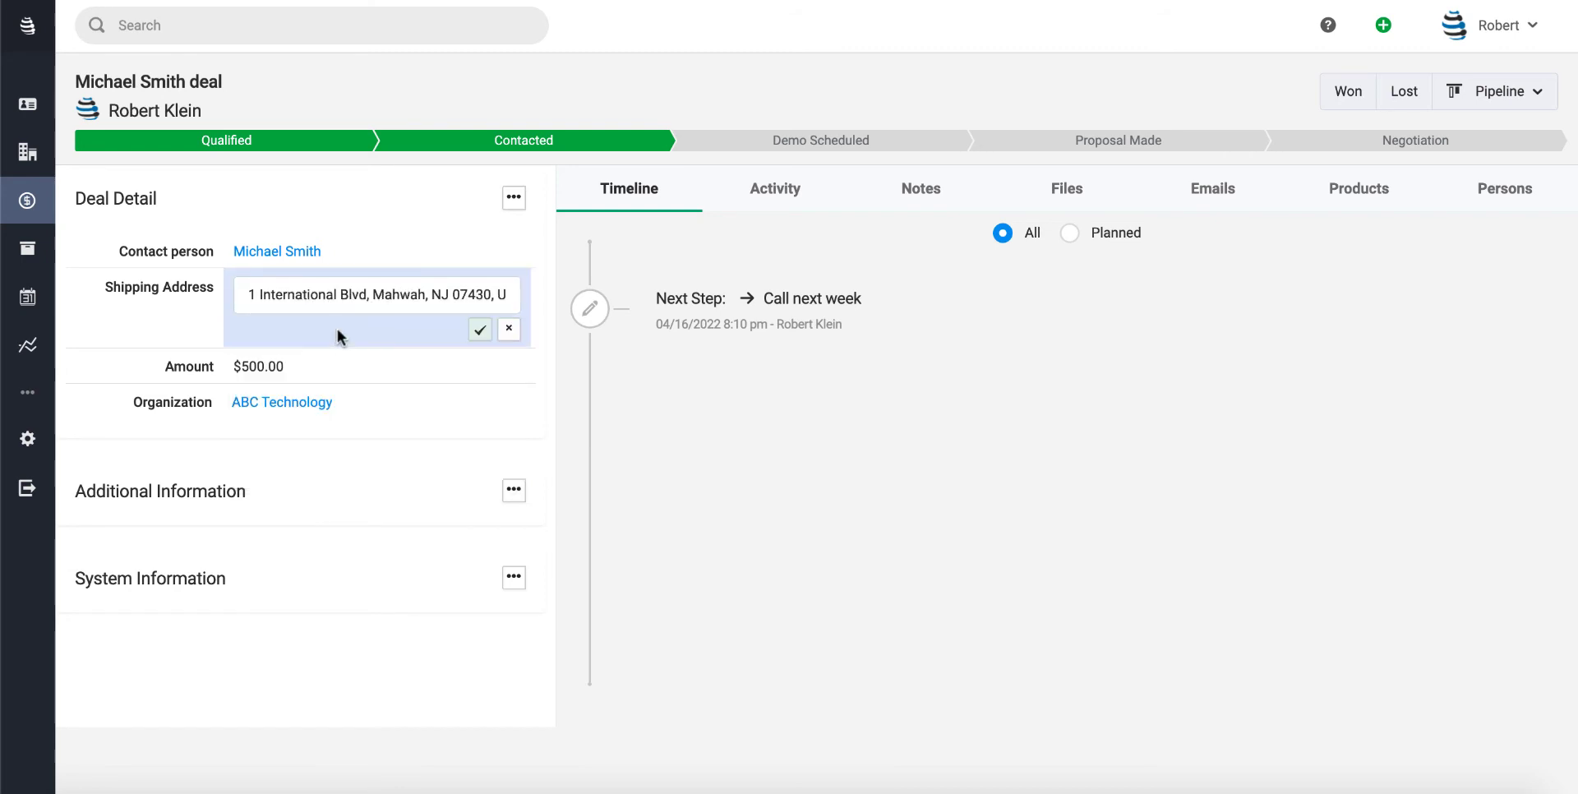
click(480, 330)
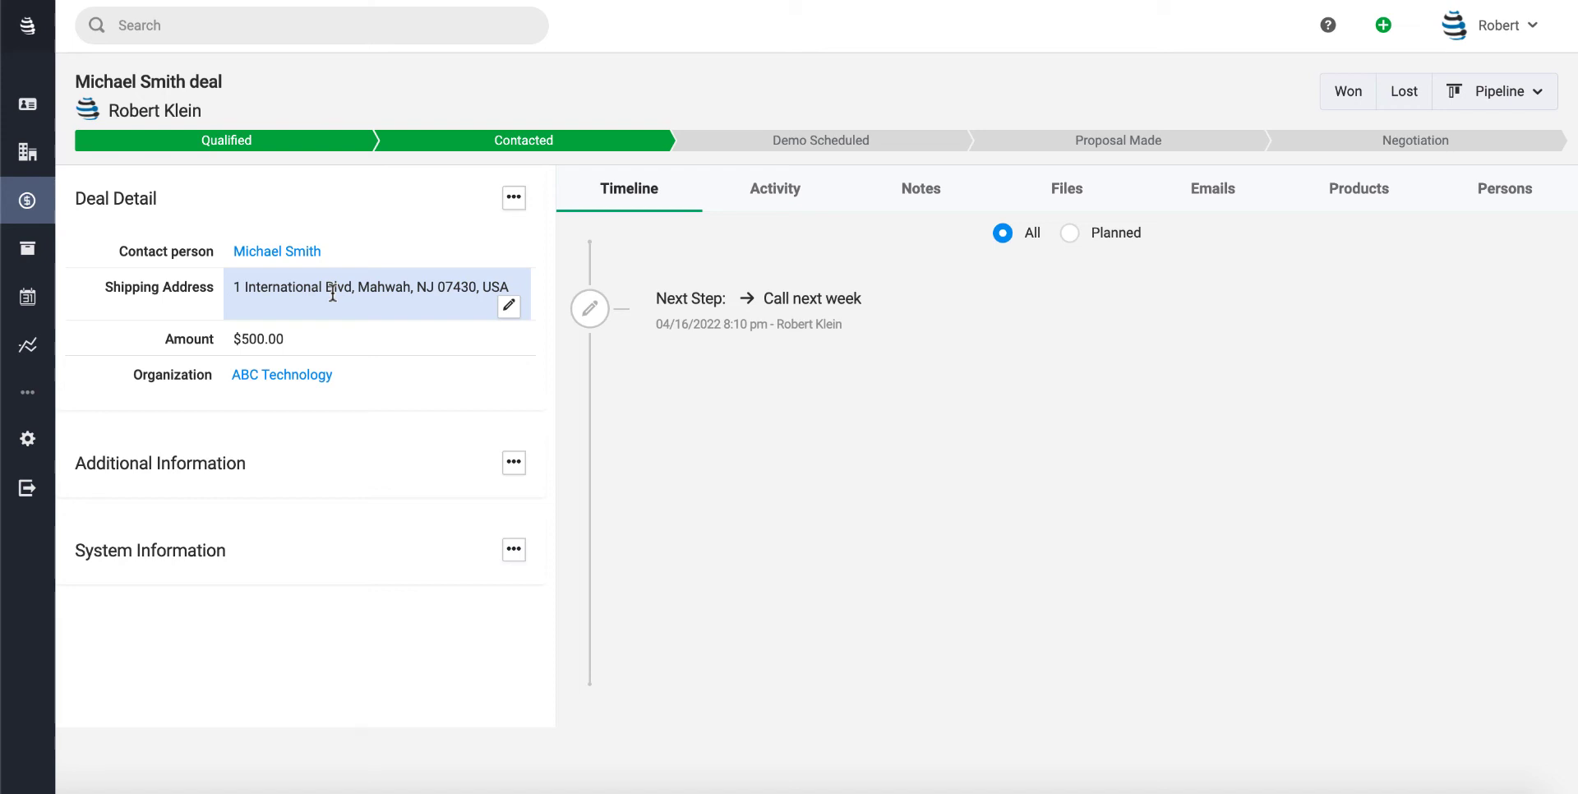
Show all entries in the deal's timeline and examine the recorded Shipping Address components, such as street, city, region and country
mouse_move(144, 282)
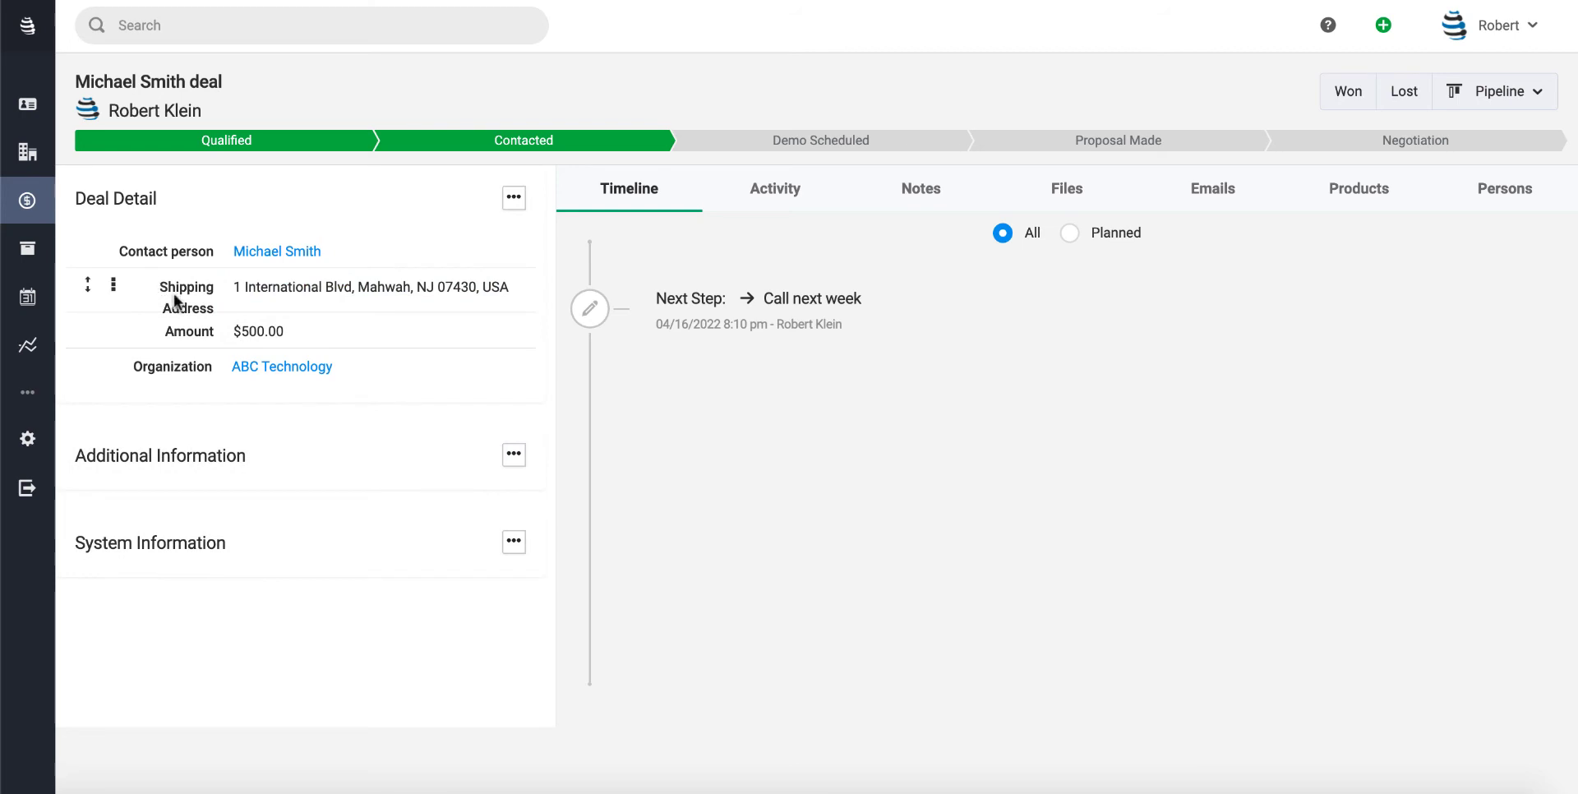
click(1127, 236)
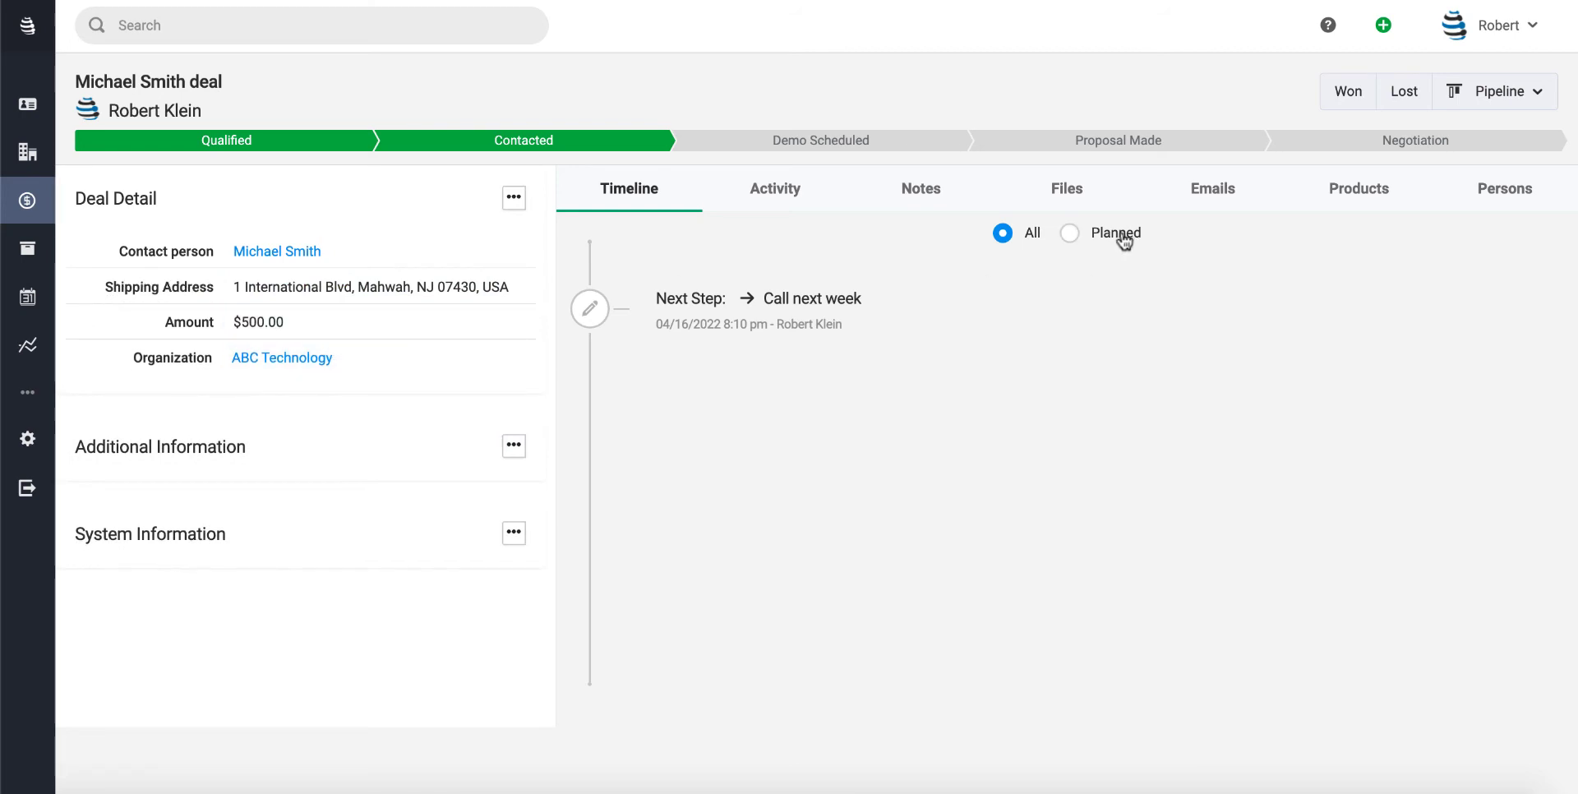
click(1033, 234)
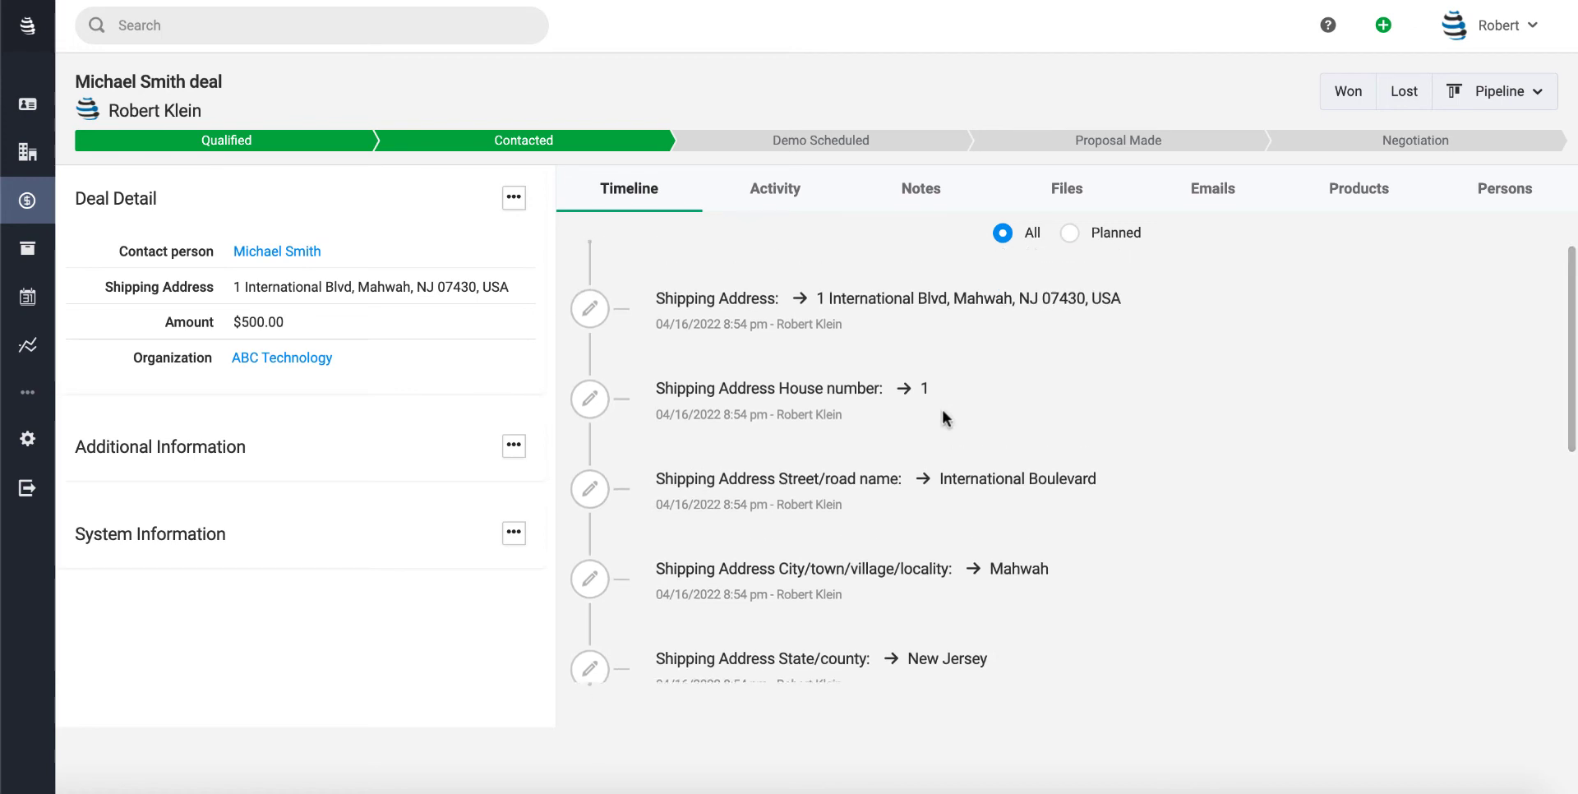
scroll(938, 344, down, 2)
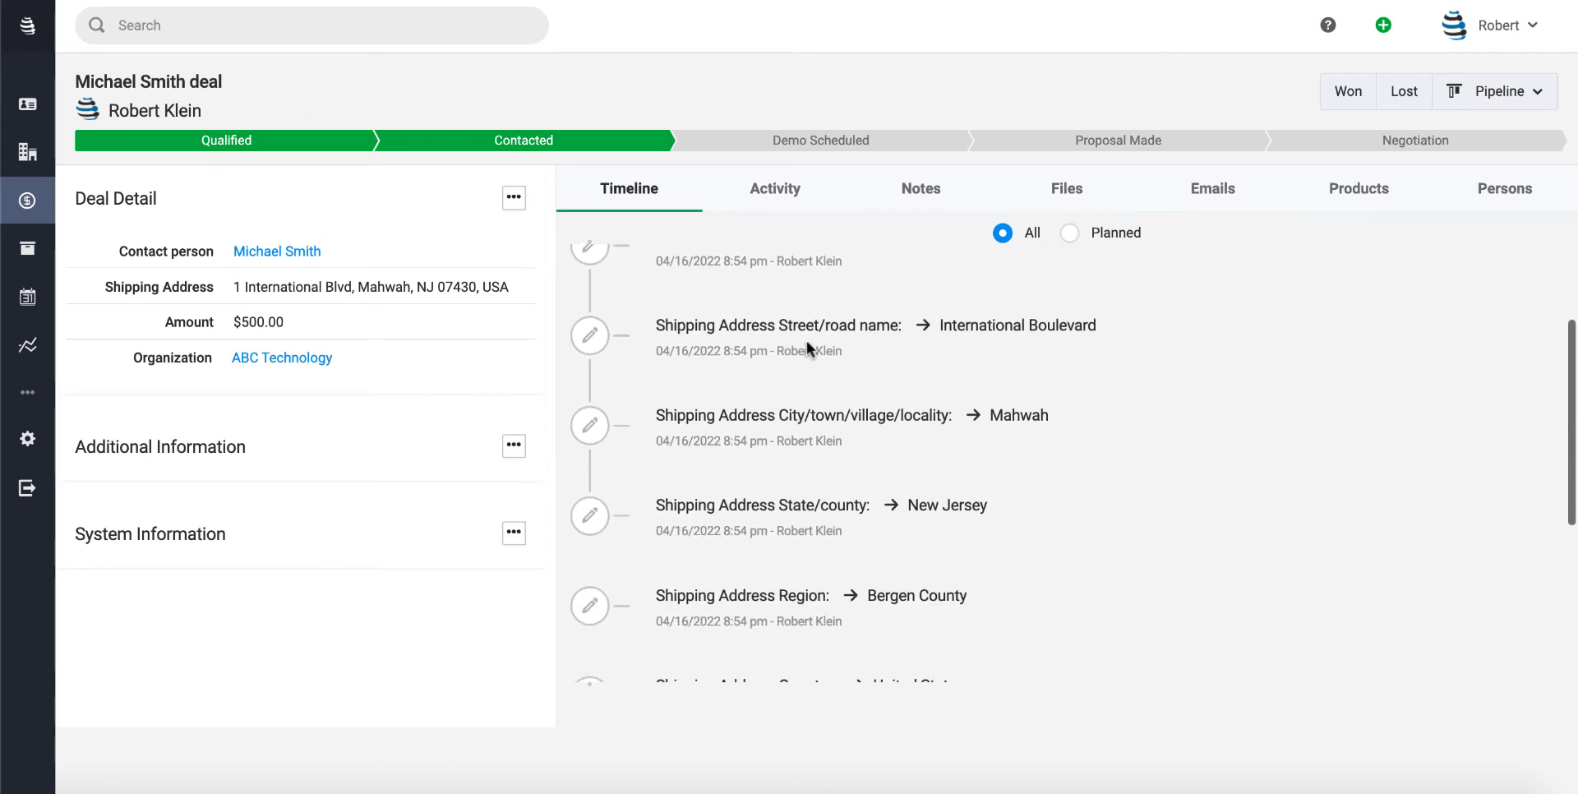
drag(657, 321, 831, 316)
click(890, 313)
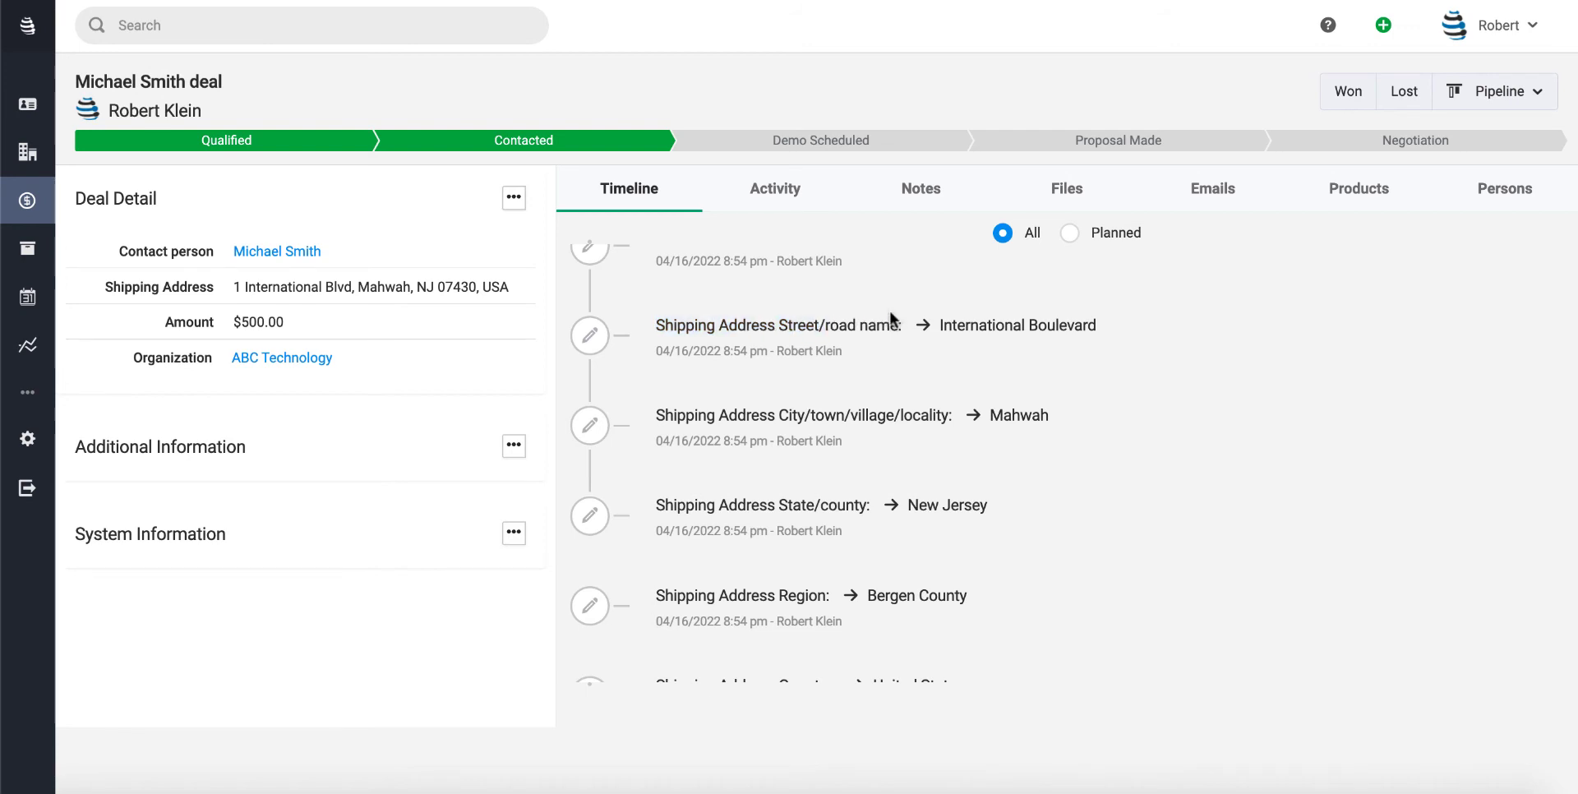
triple_click(900, 322)
scroll(910, 322, down, 1)
click(1004, 433)
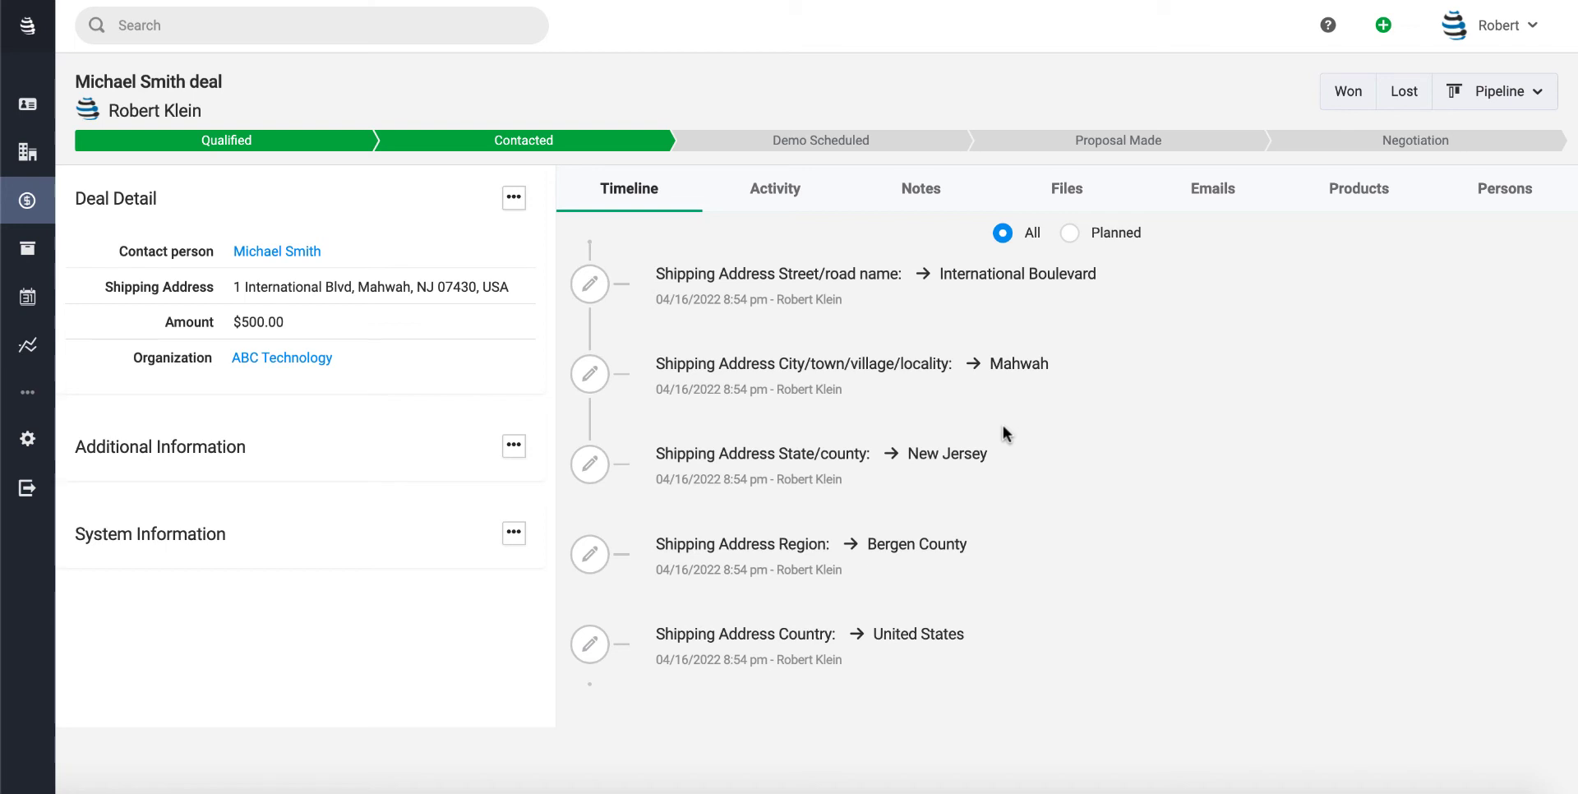
scroll(1004, 430, down, 3)
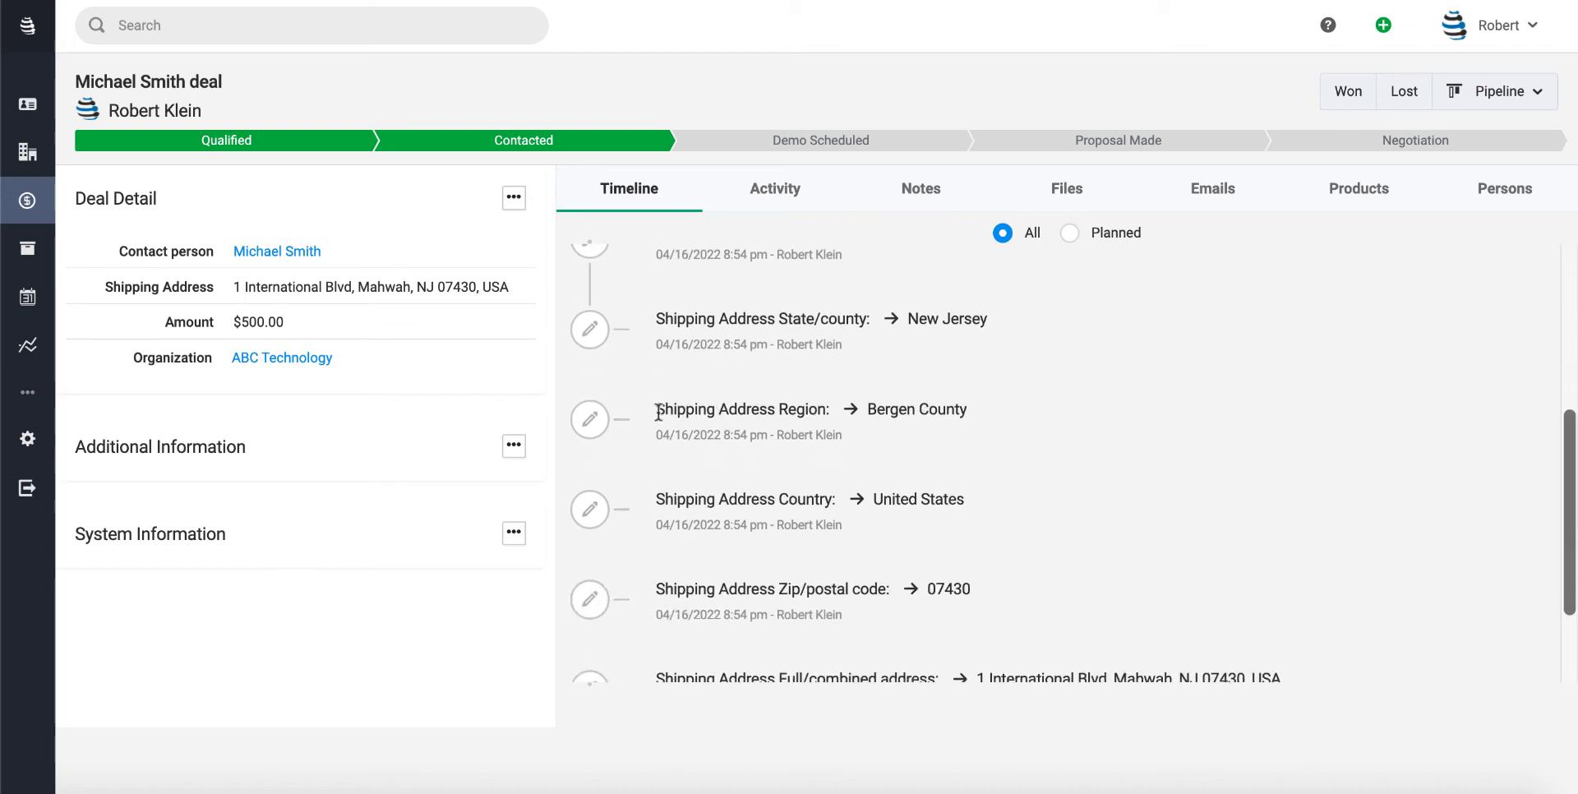
drag(655, 409, 840, 409)
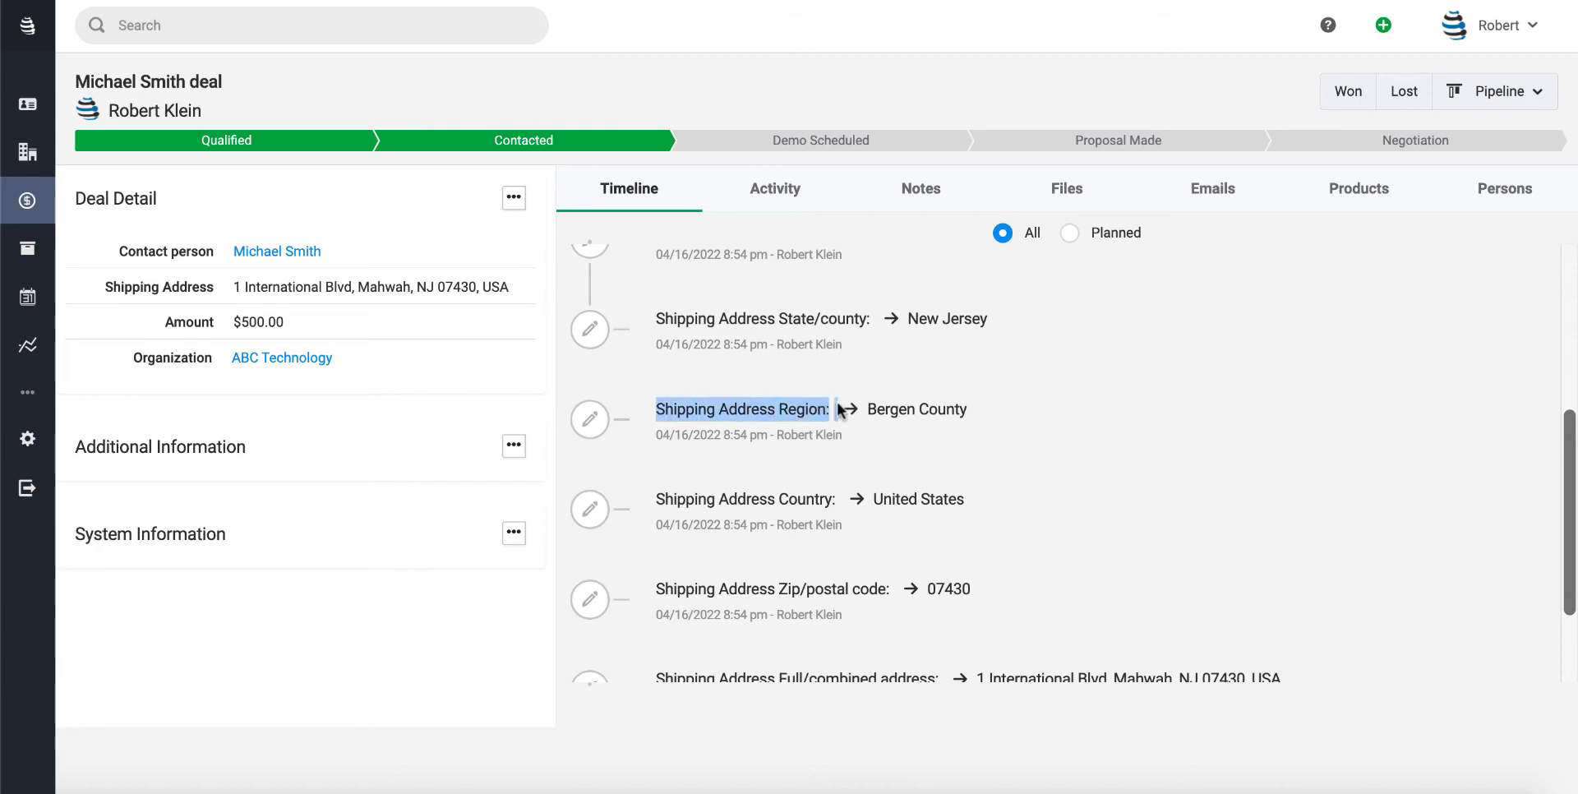
click(975, 417)
scroll(975, 418, down, 2)
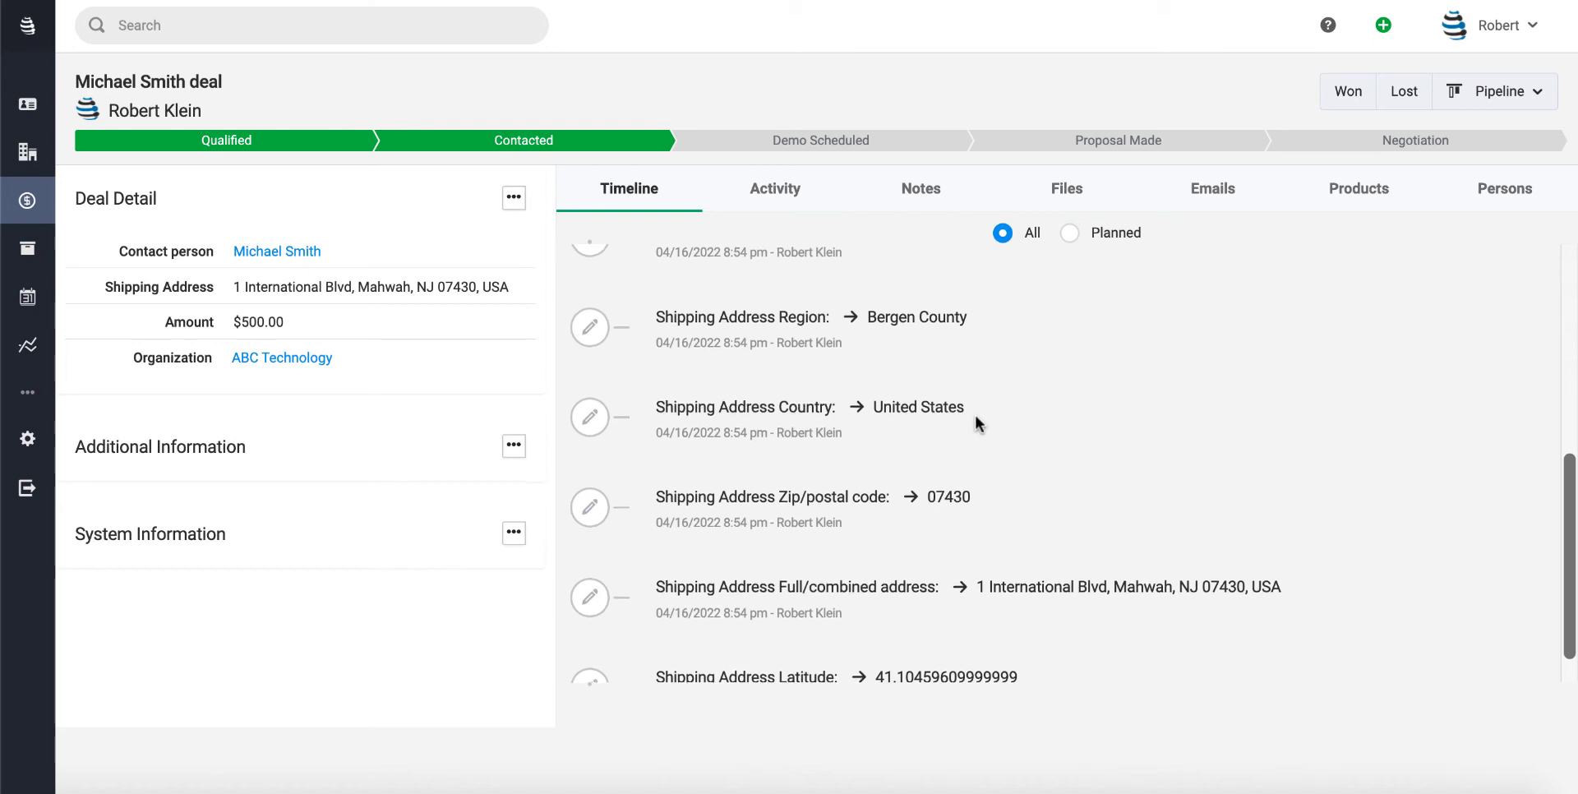
scroll(974, 412, up, 2)
scroll(974, 412, up, 3)
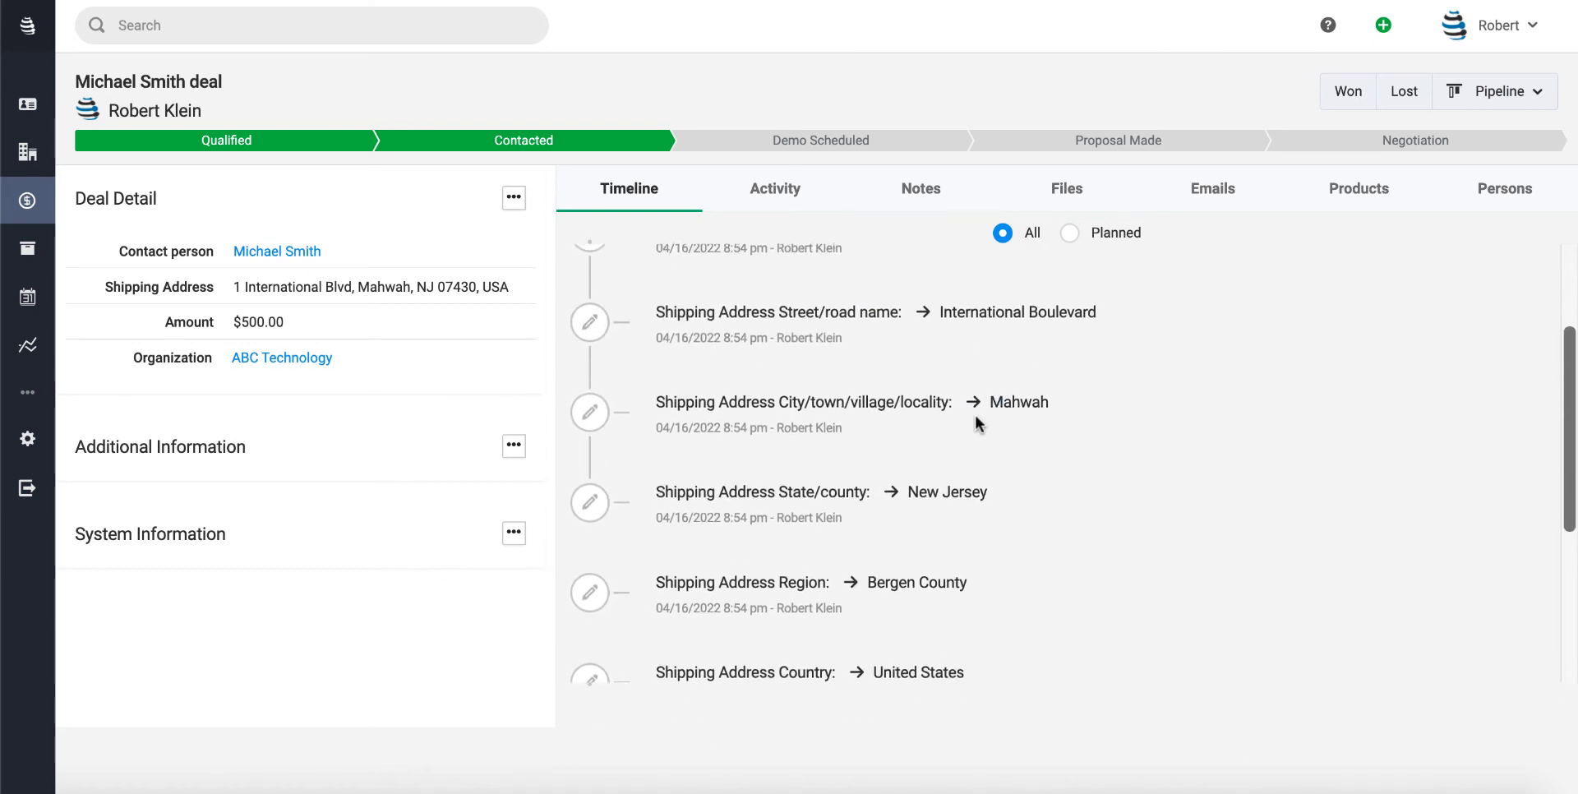
scroll(976, 418, down, 4)
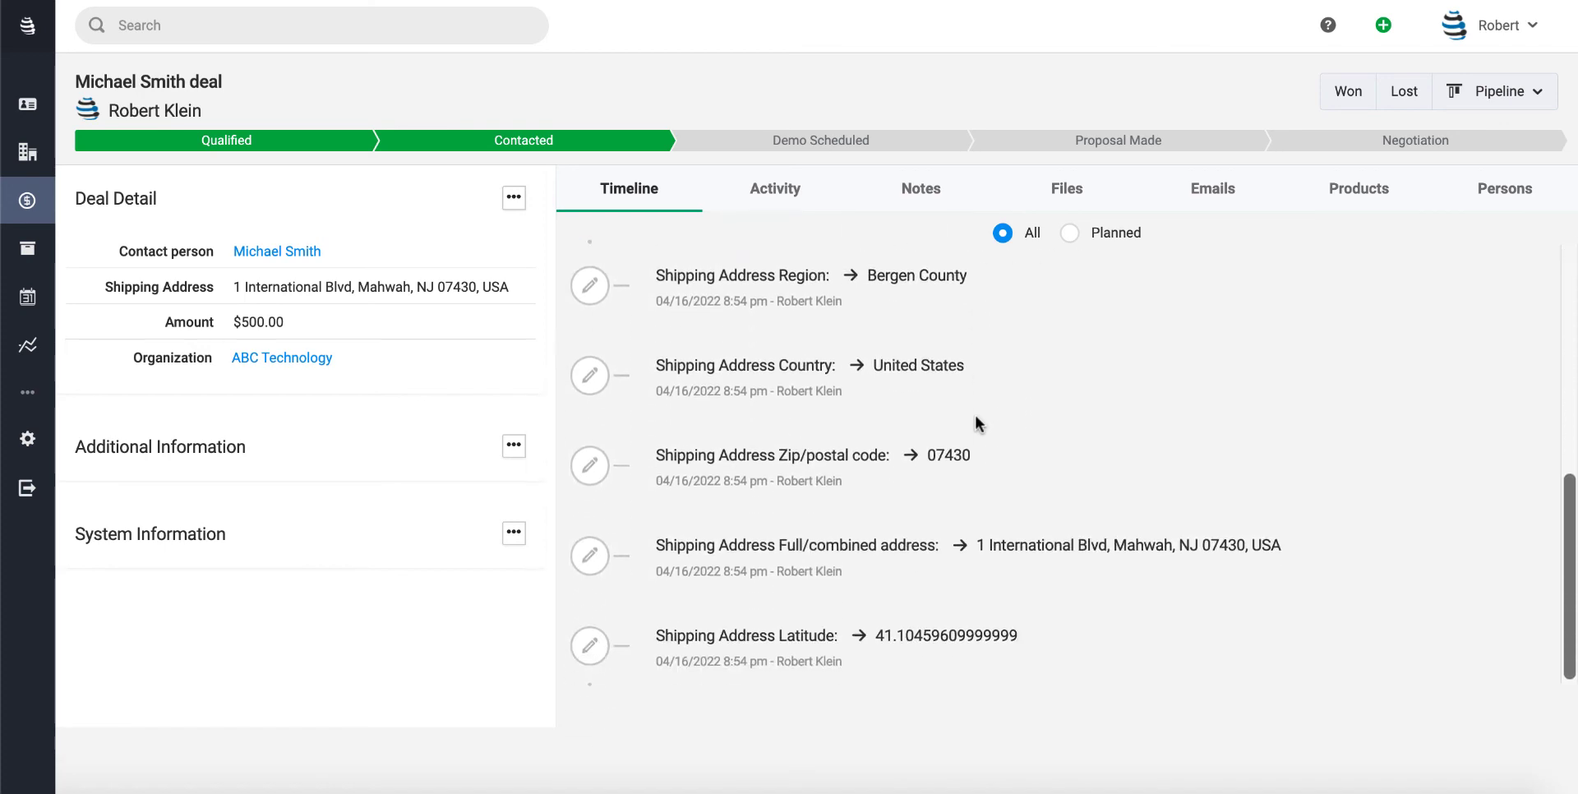
scroll(976, 418, up, 6)
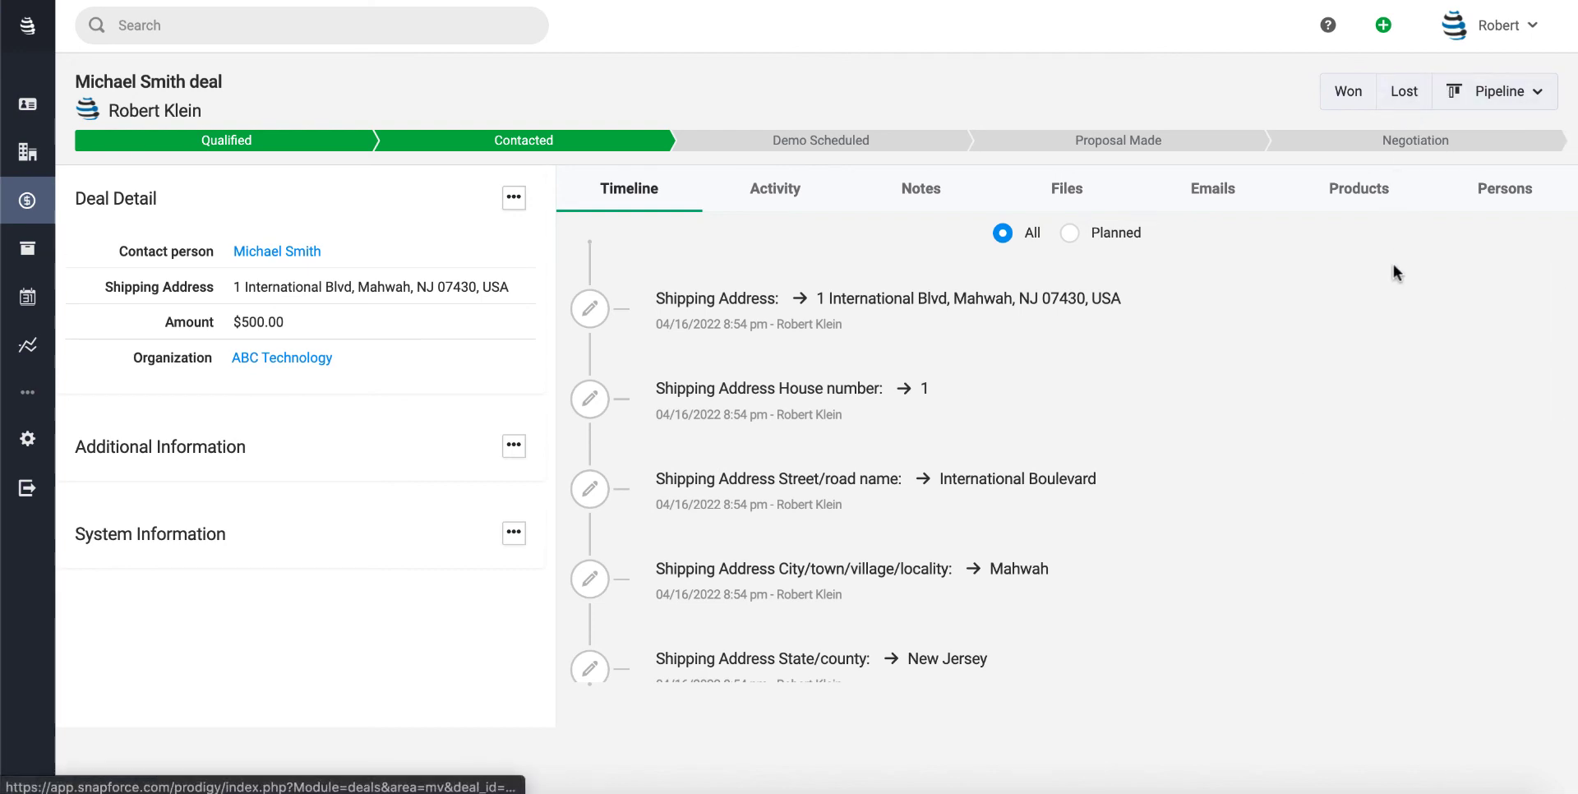
Return to the deal data fields in the settings and open the custom Shipping Address field for editing
click(1479, 27)
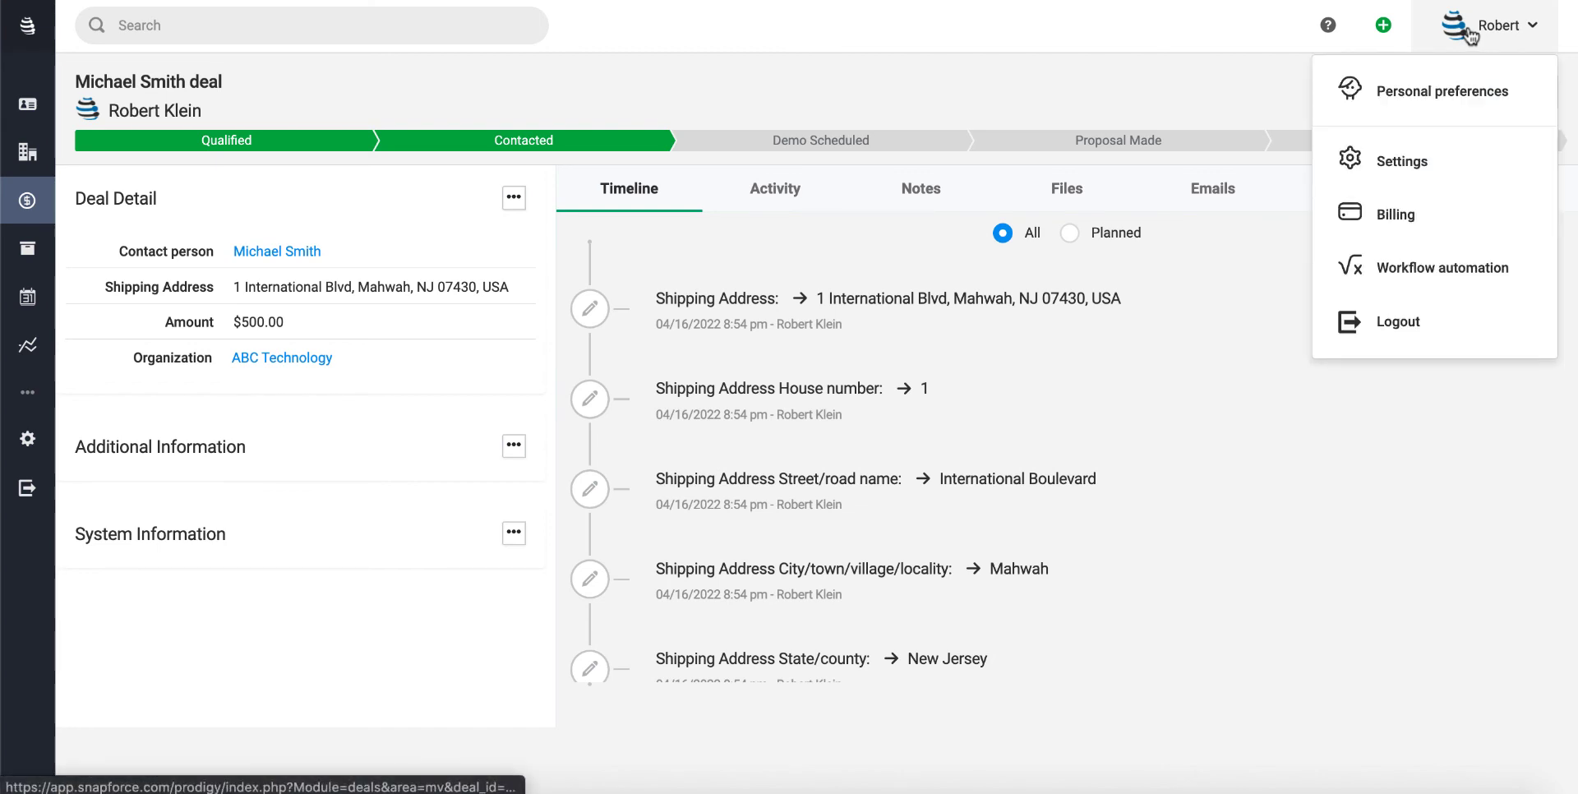
click(1384, 156)
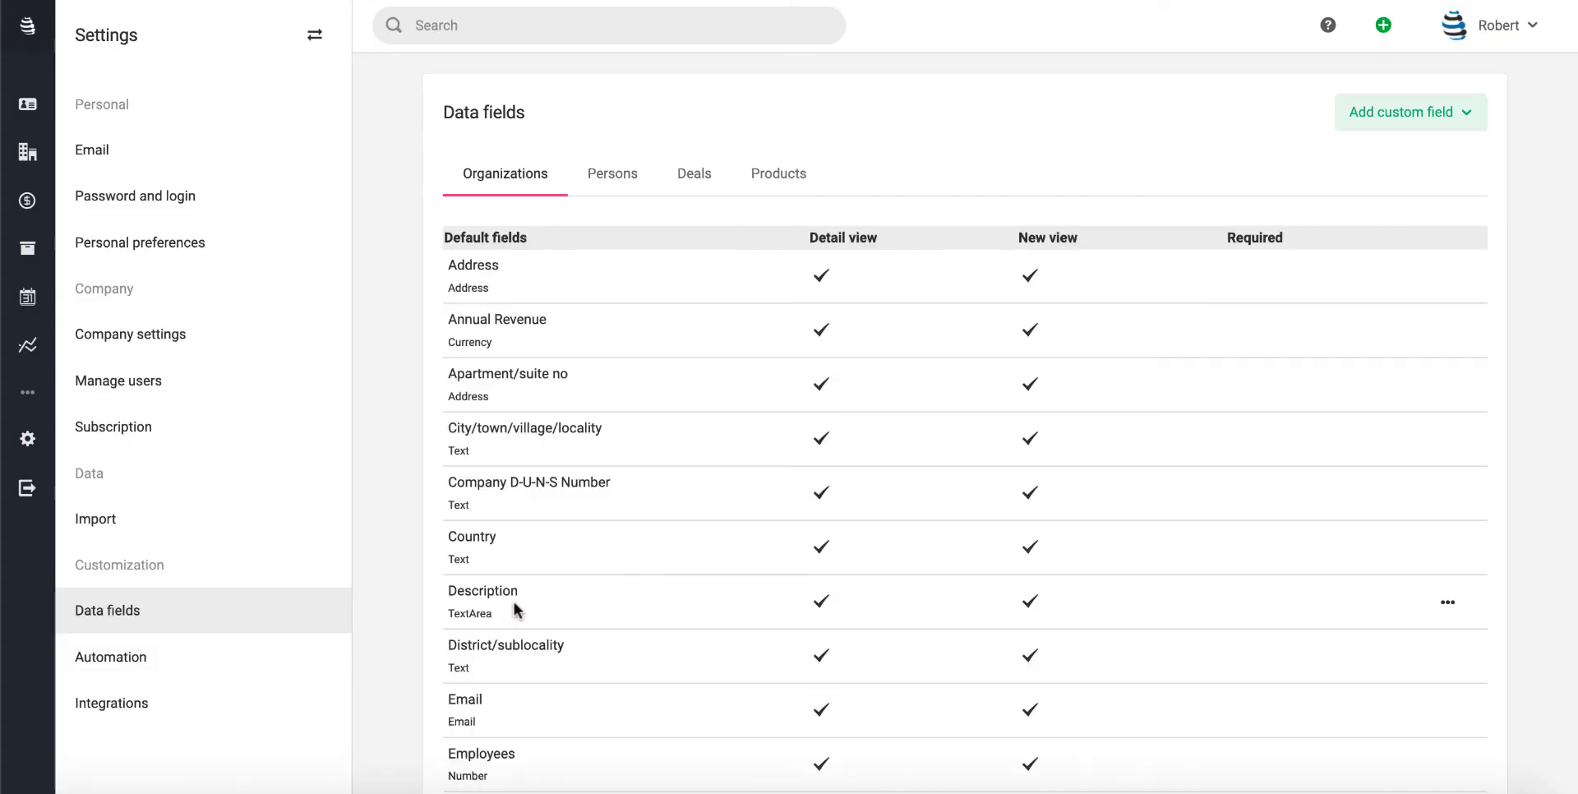
click(691, 182)
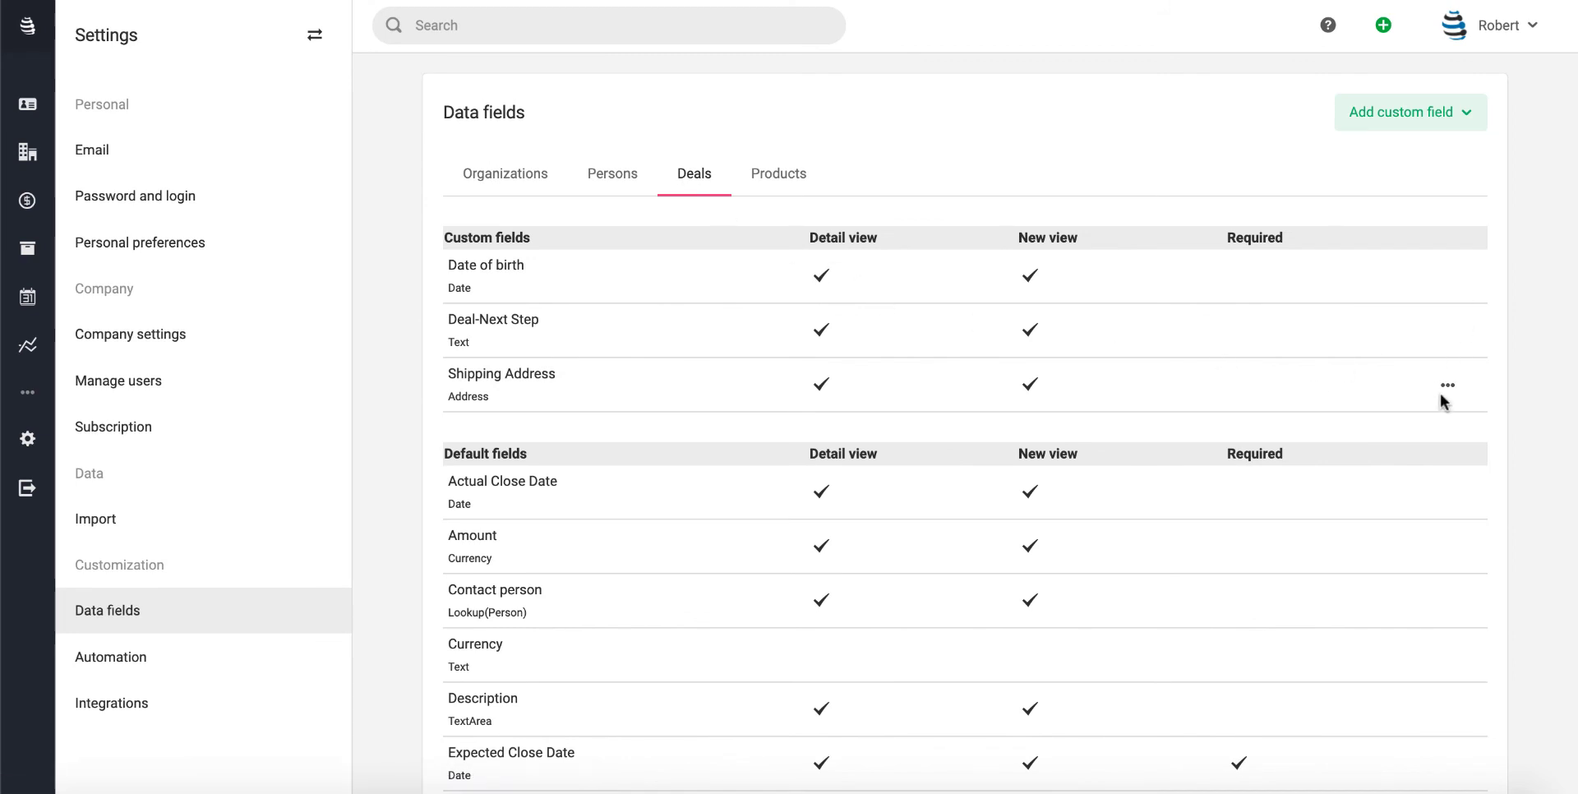
click(1448, 390)
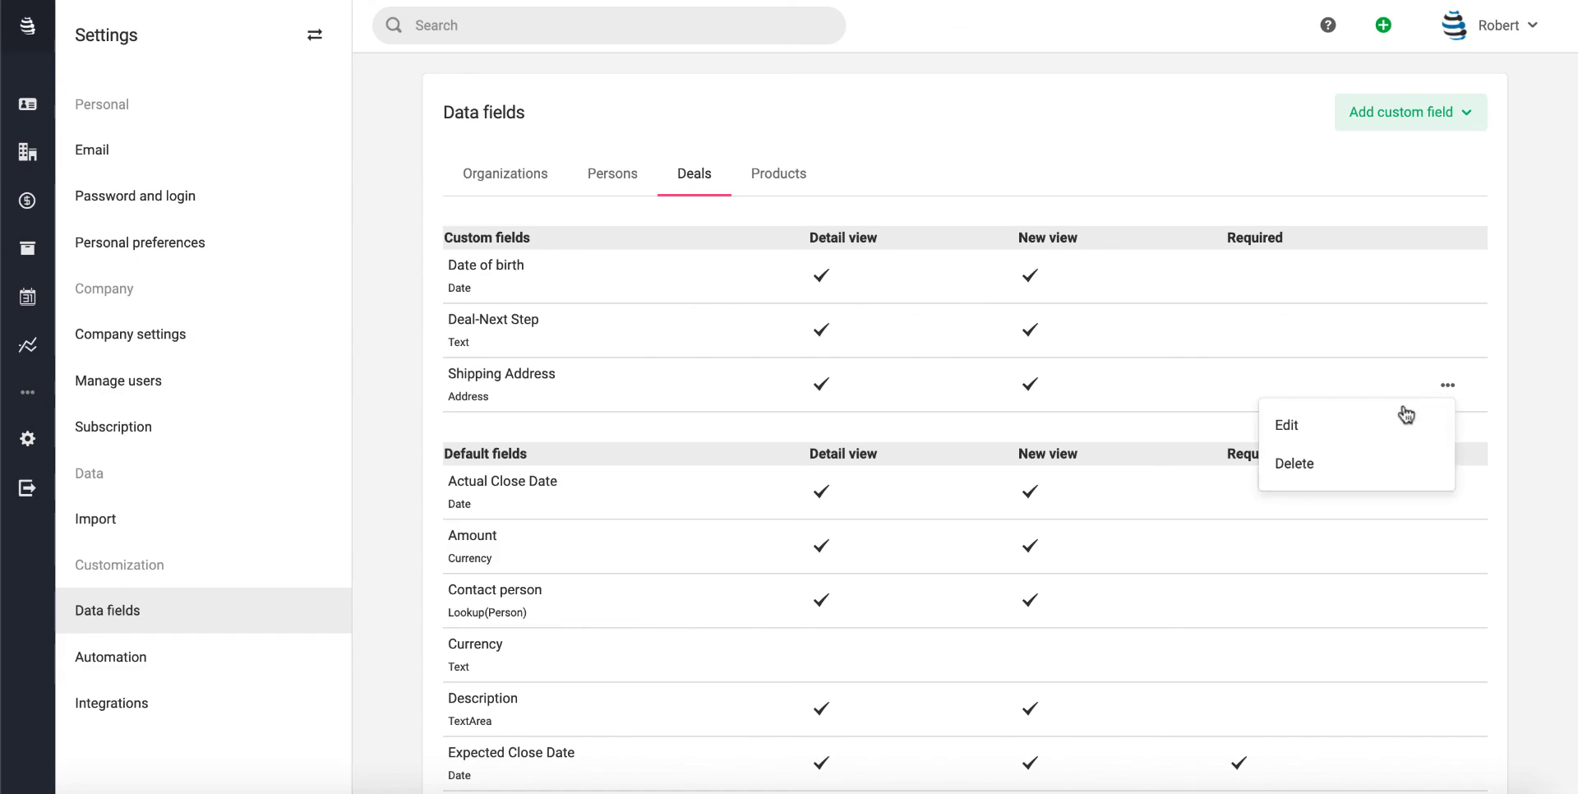
click(1406, 415)
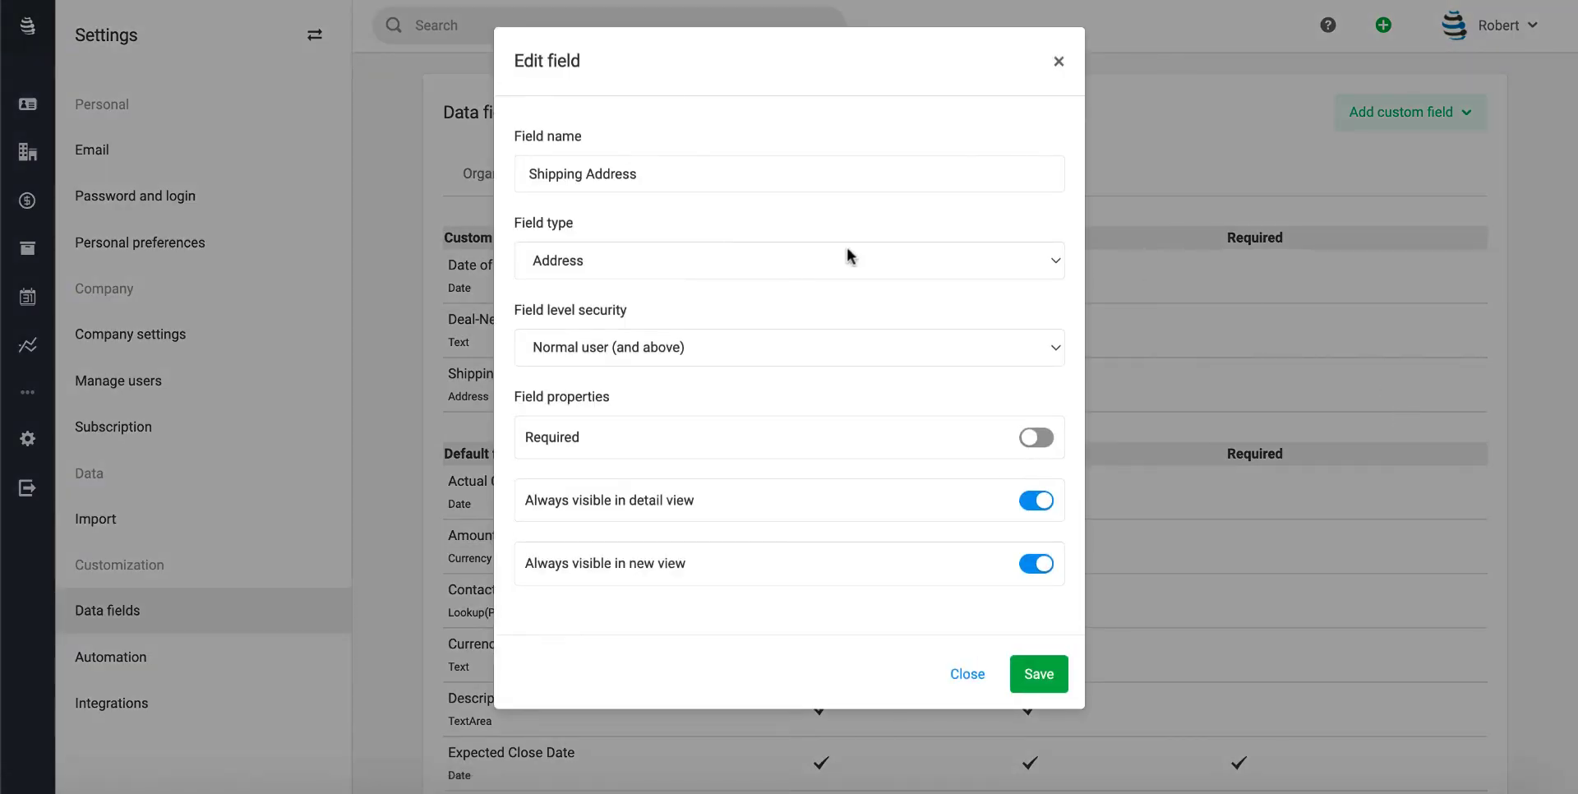
View the Shipping Address field's level security options, switch on Required, and close the field without saving
drag(518, 312, 637, 302)
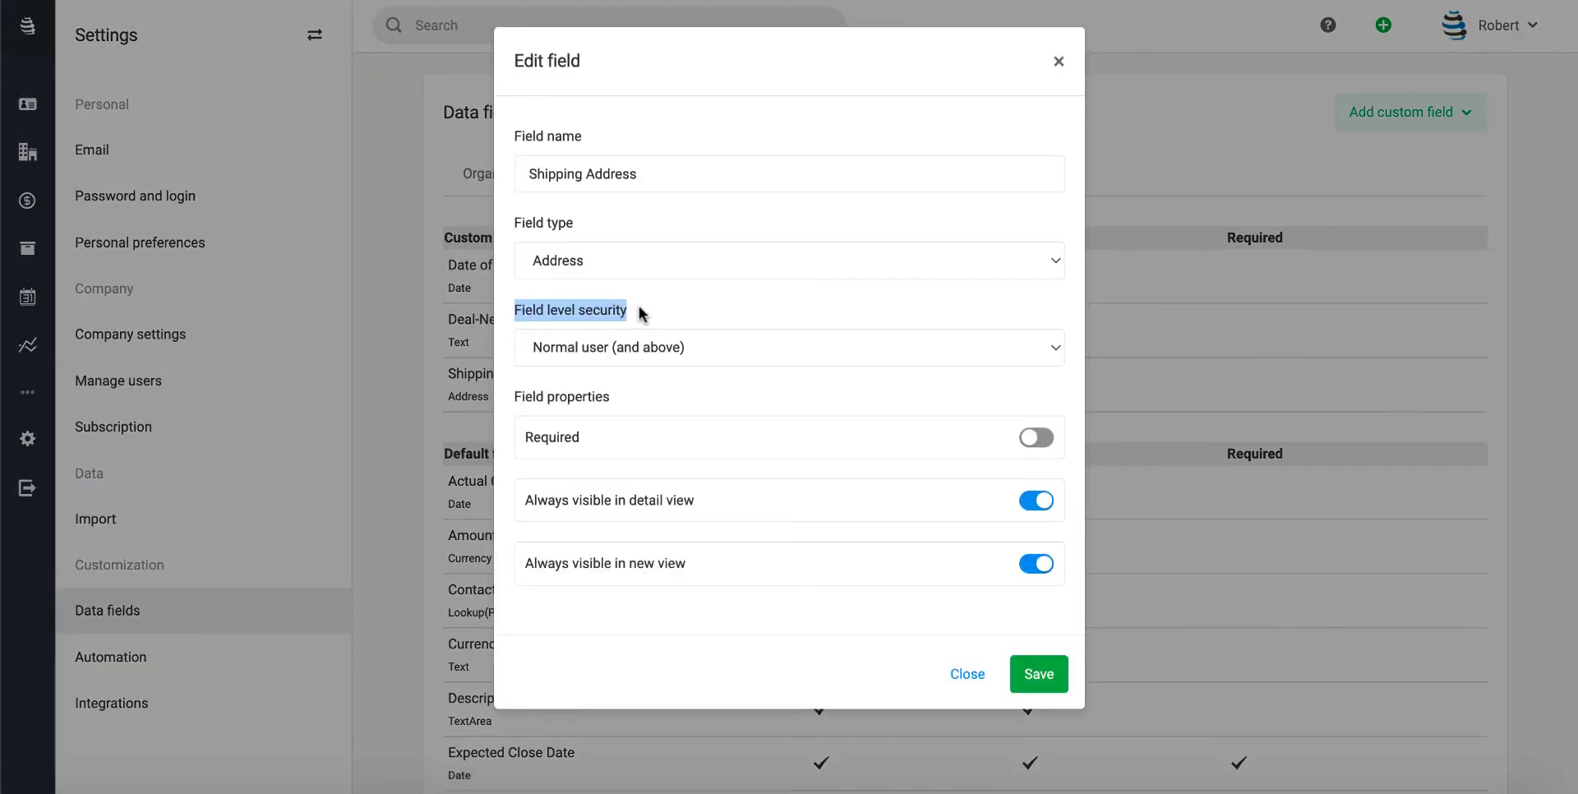
click(638, 301)
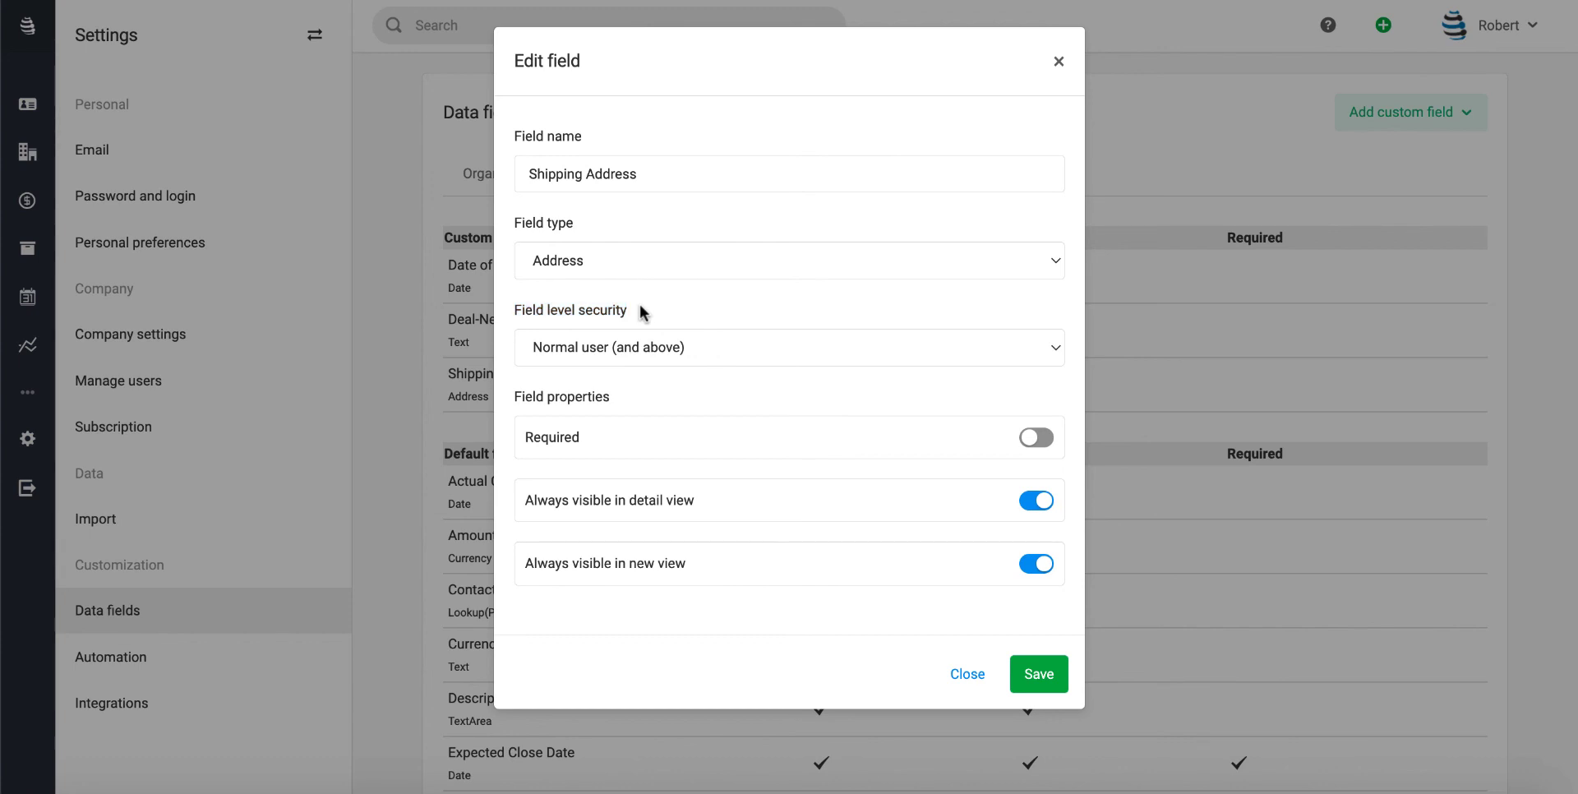
click(744, 358)
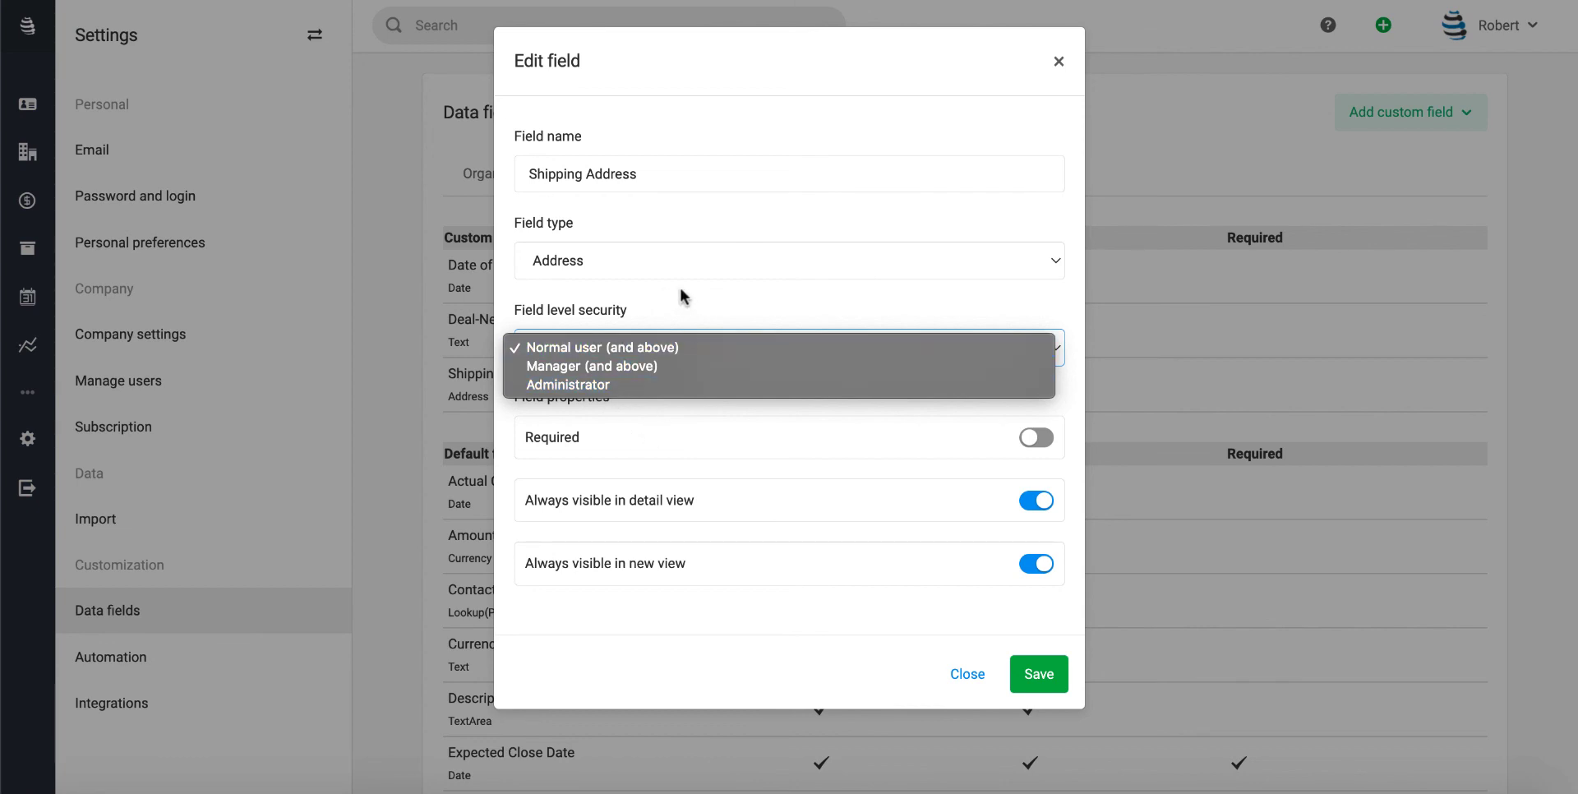
click(651, 307)
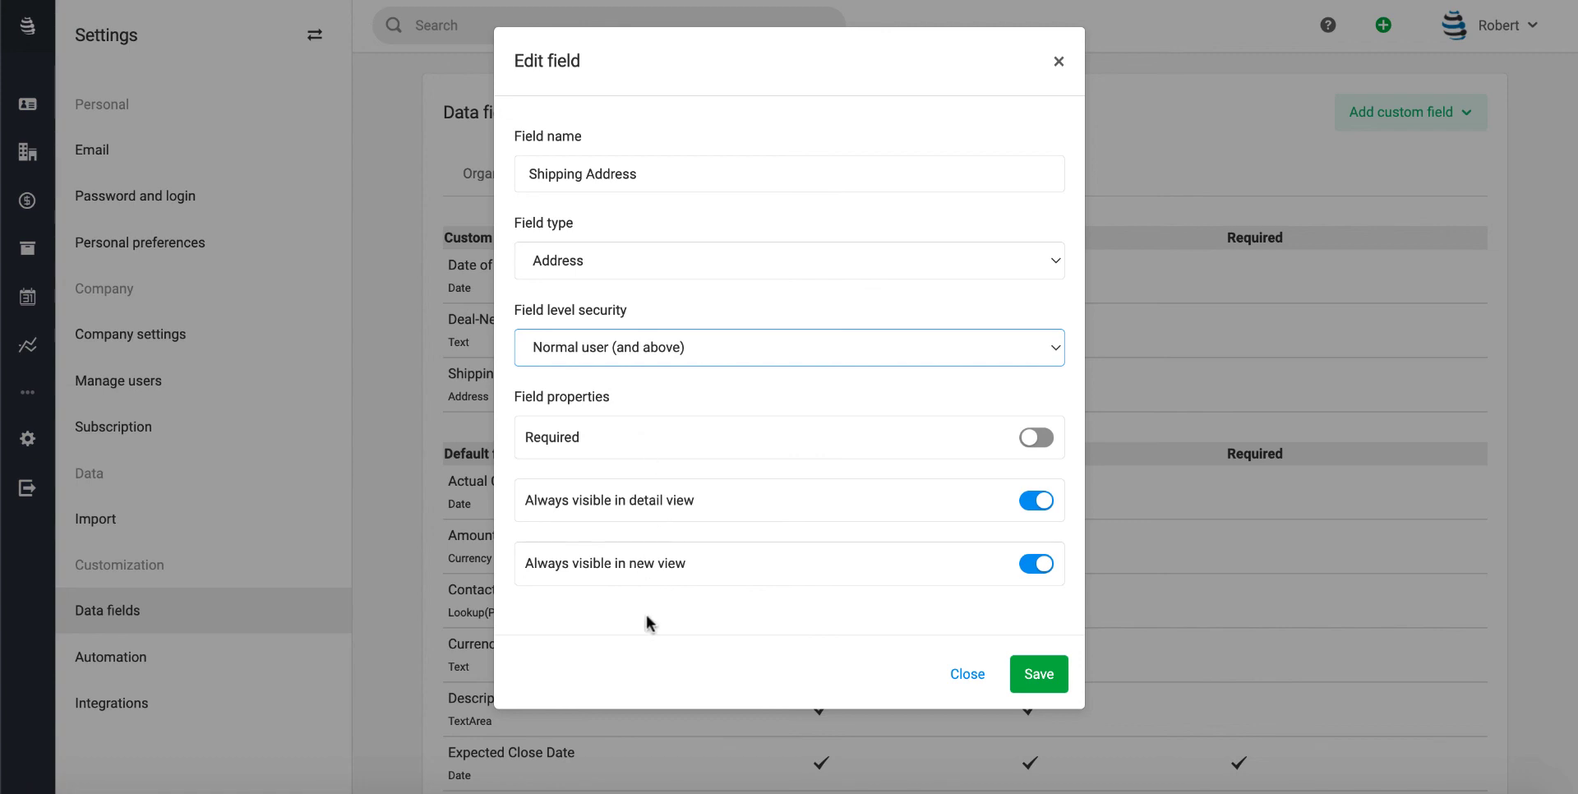
click(548, 448)
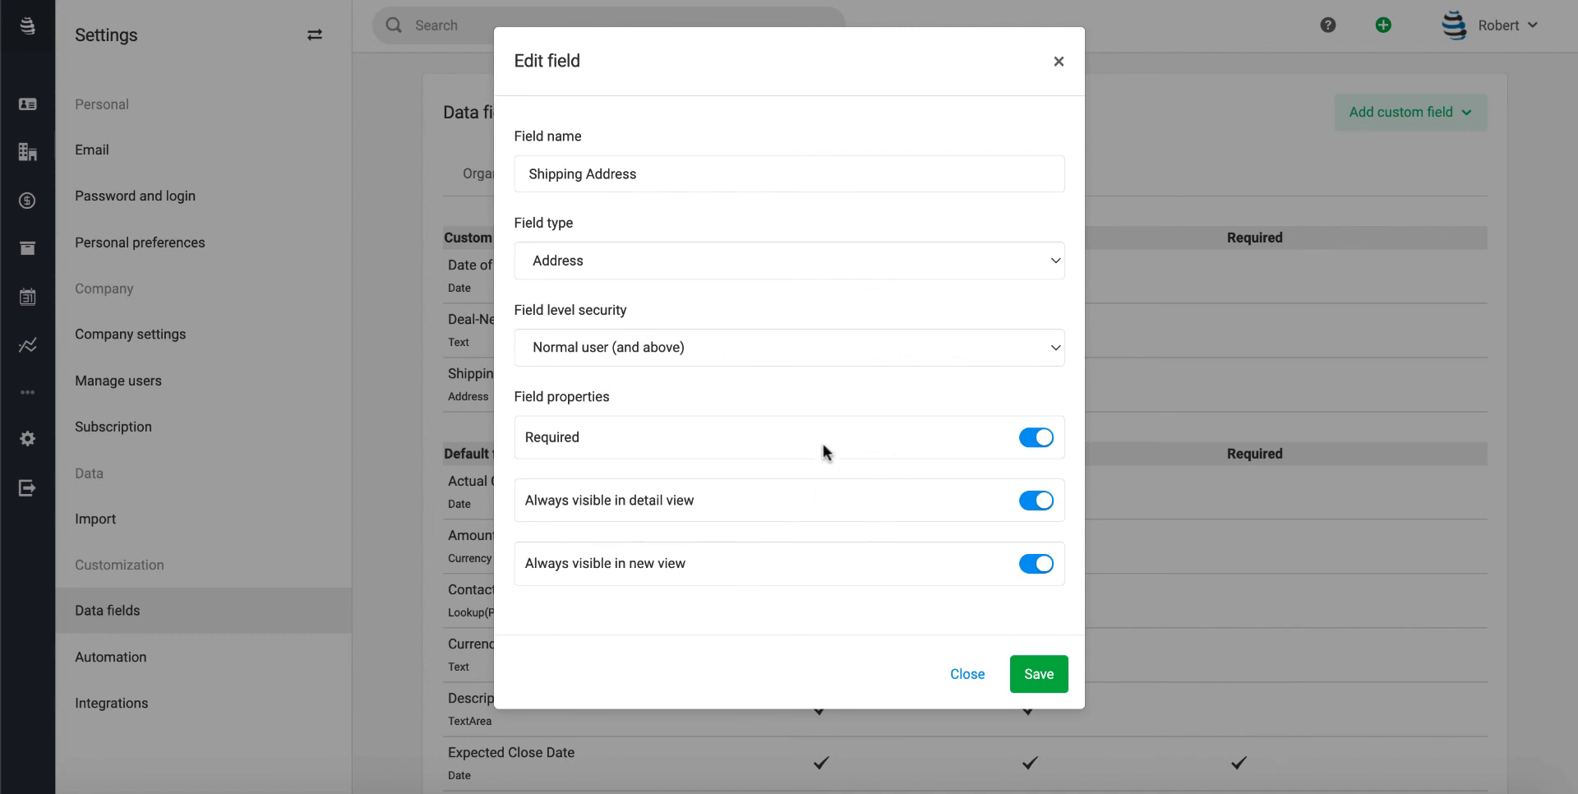
click(967, 674)
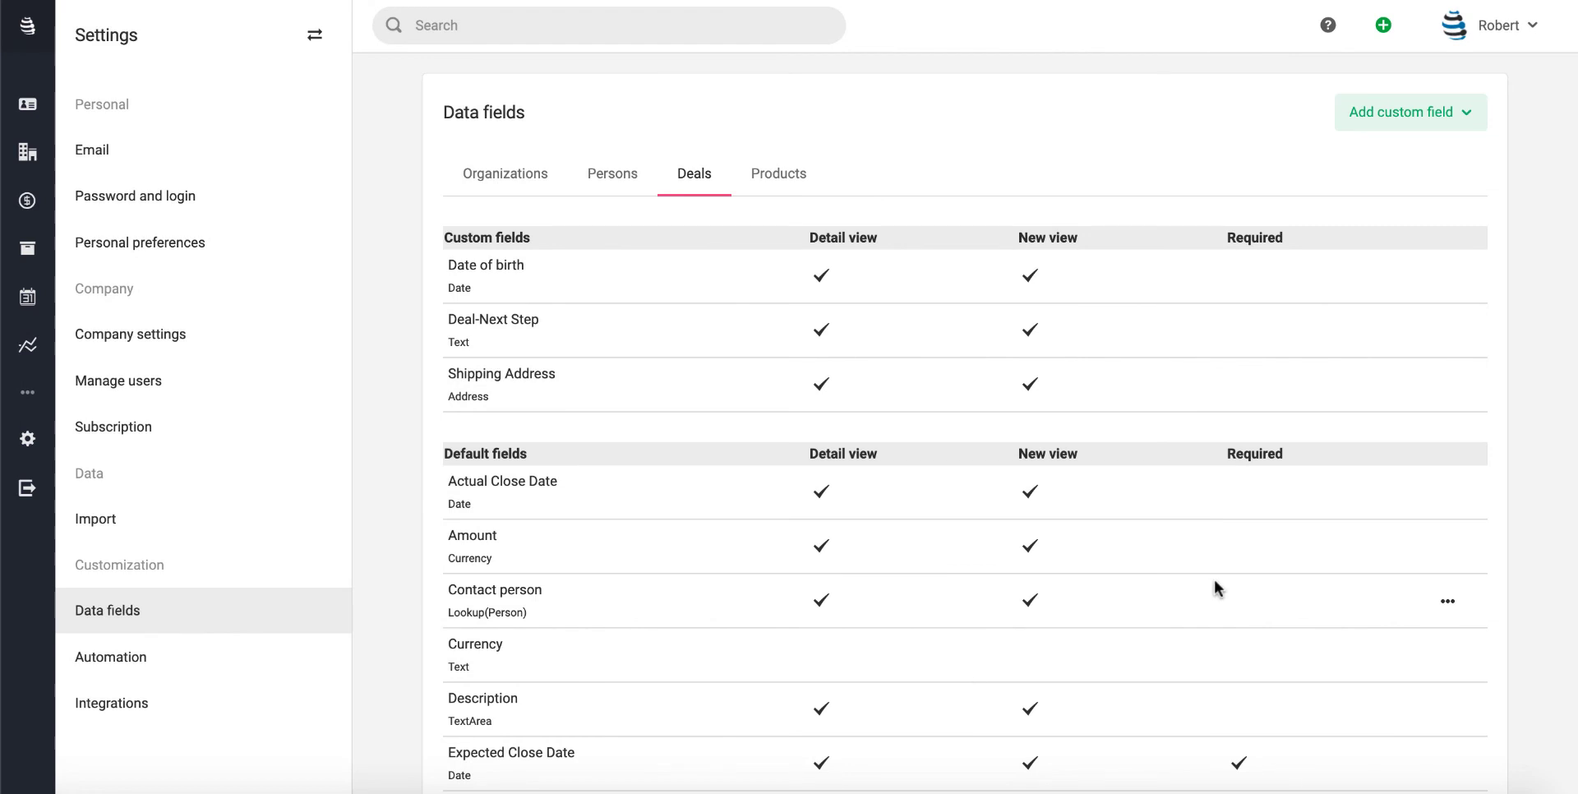